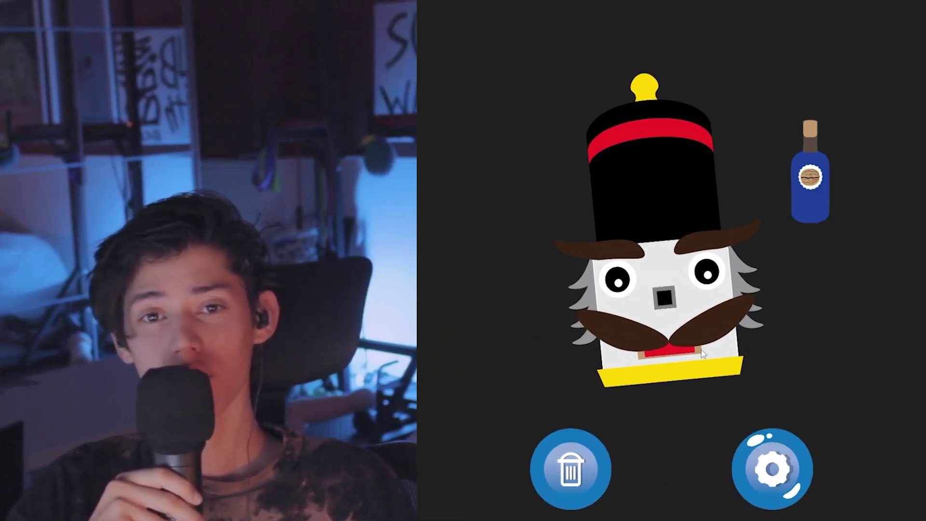
click(818, 200)
click(527, 126)
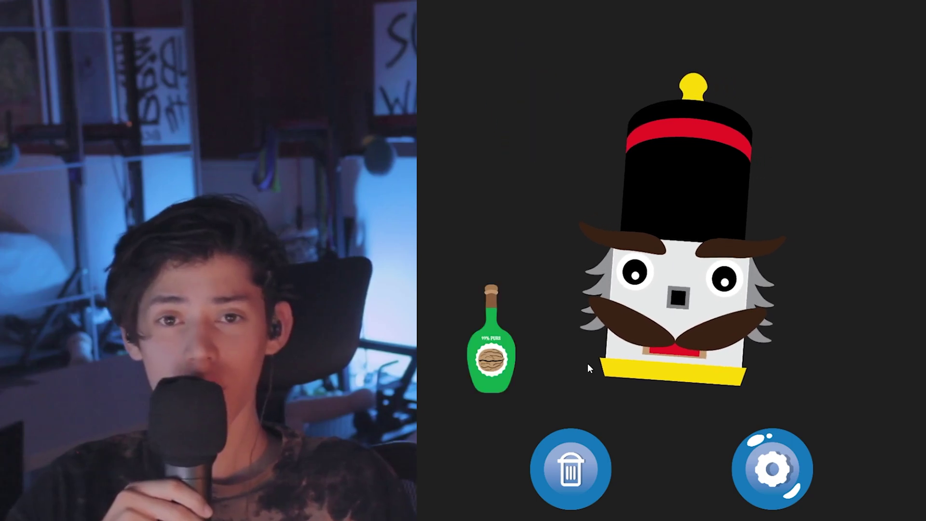
click(491, 347)
click(811, 183)
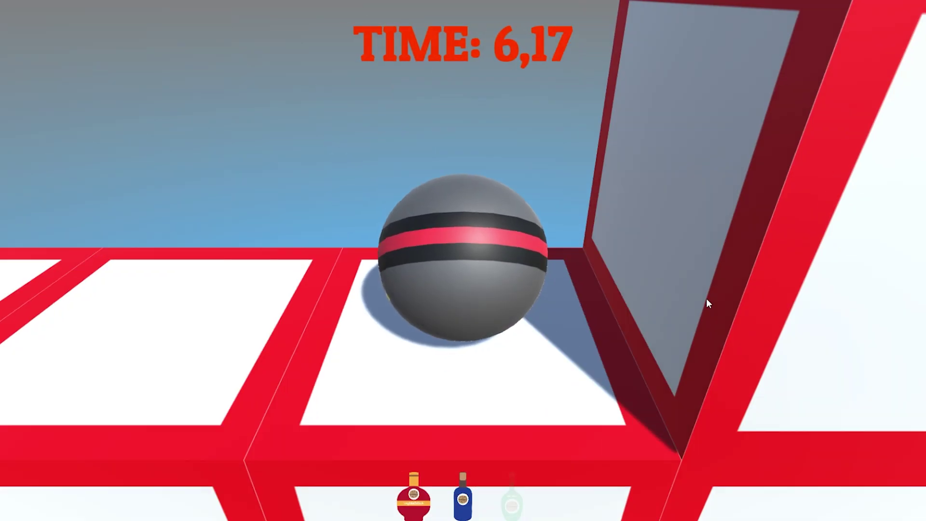
key(Up)
key(Up)
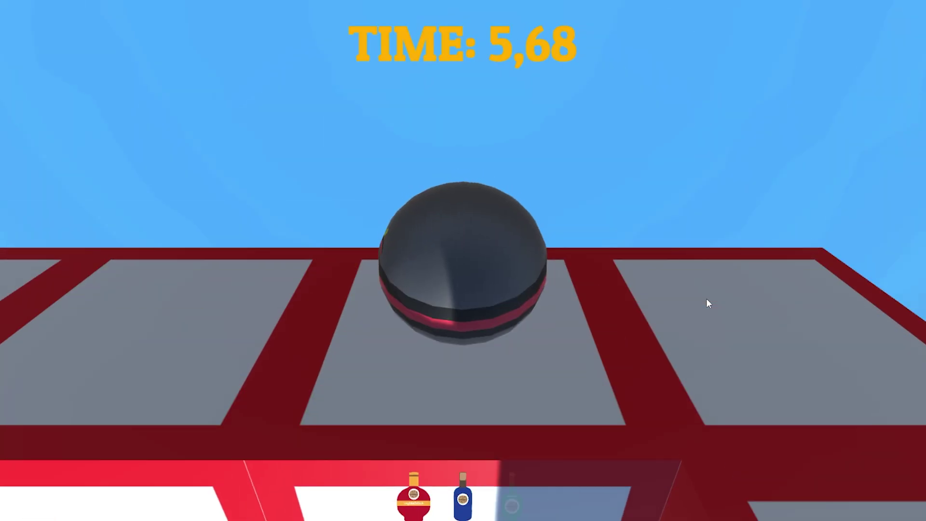
key(Right)
key(Up)
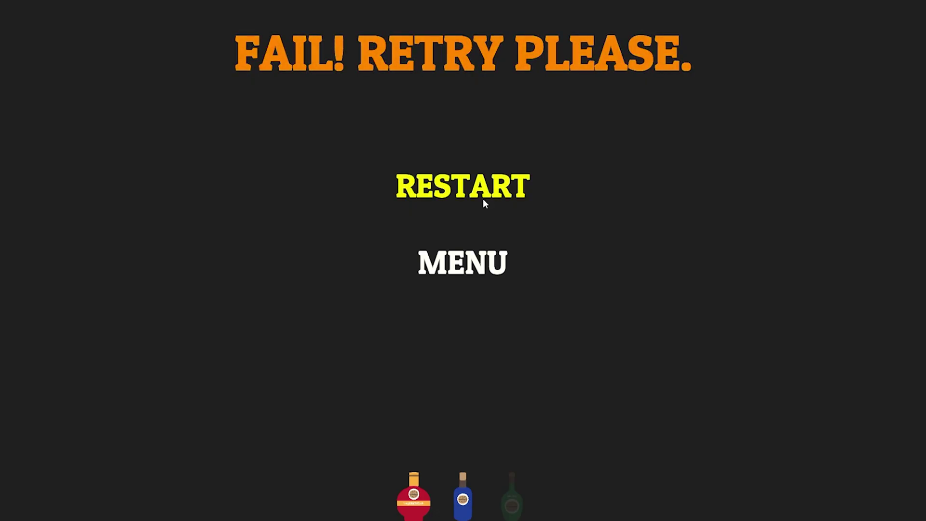
click(483, 199)
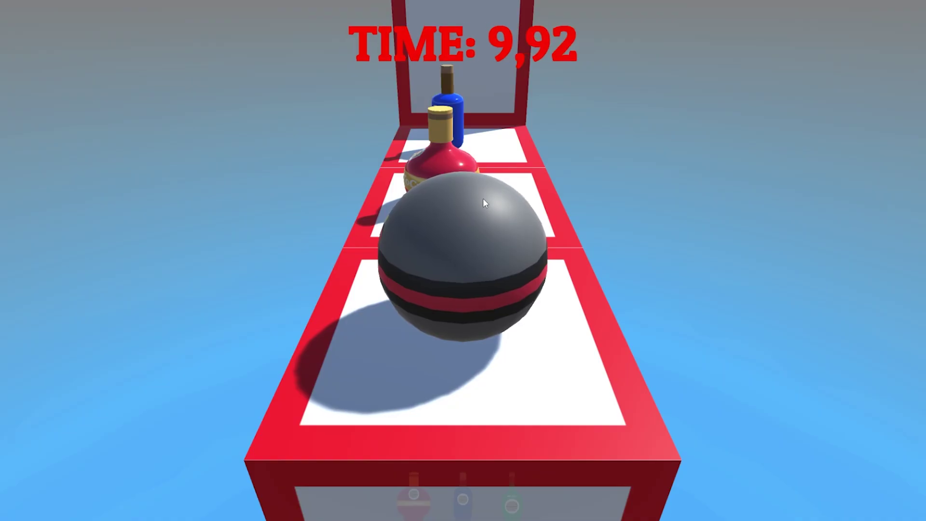
key(Up)
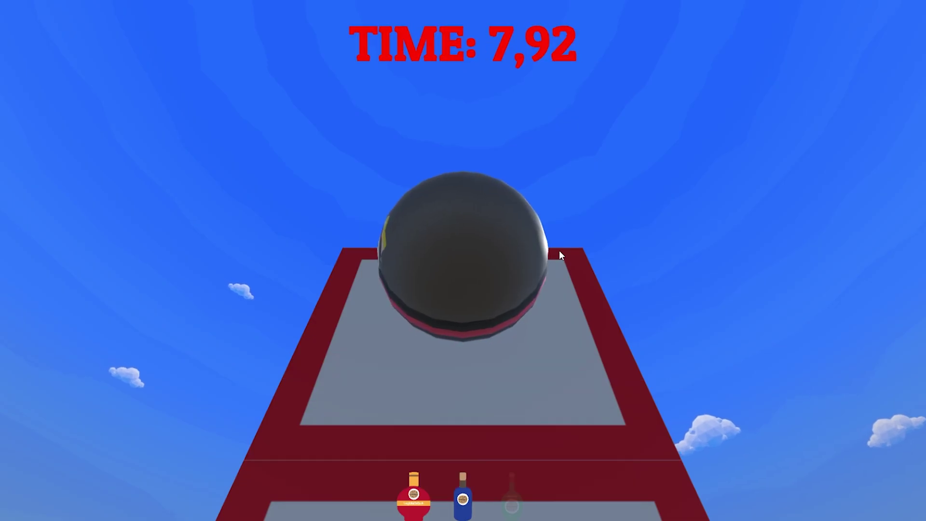
key(Up)
key(space)
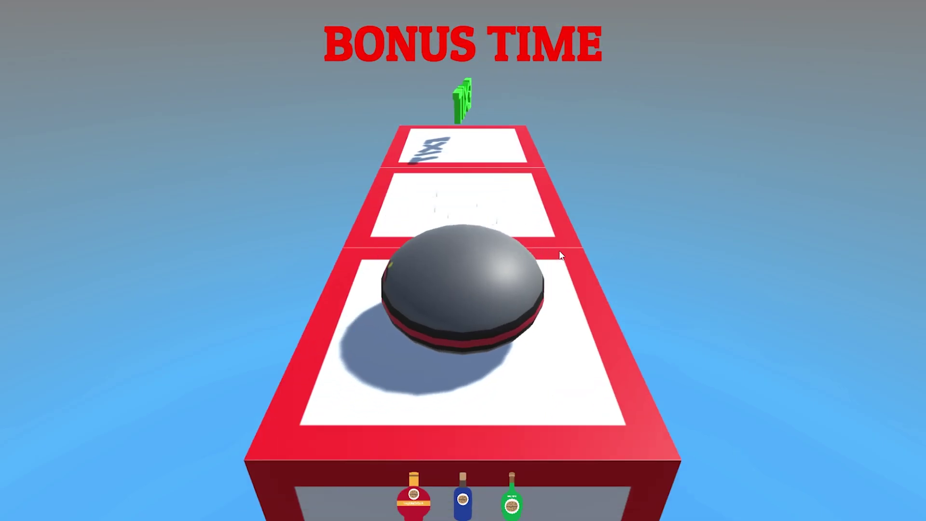
key(Right)
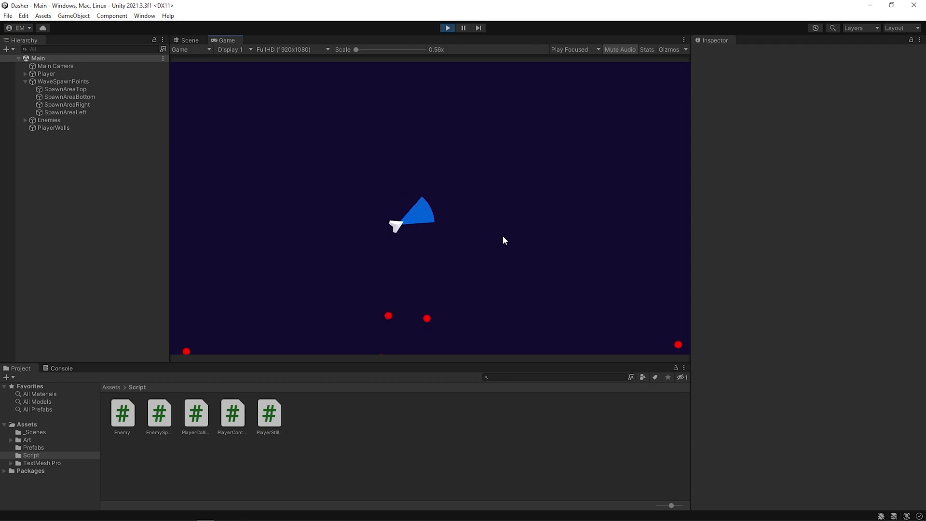
Playtest the ship's dash against the incoming red enemies in the running game.
key(space)
key(space)
key(space)
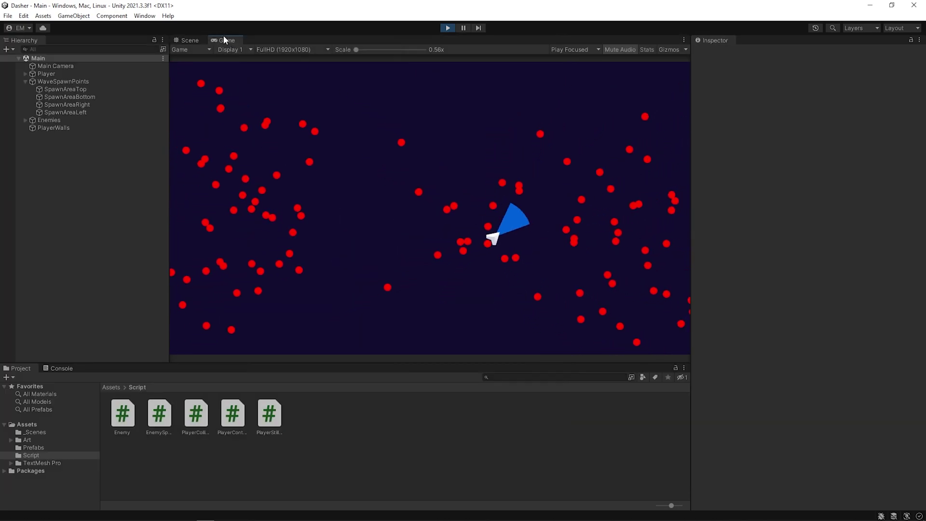
Dock the Game view below the Scene view, beside the project assets, and show all WaveSpawnPoints spawn areas around the camera frame.
drag(228, 39, 633, 416)
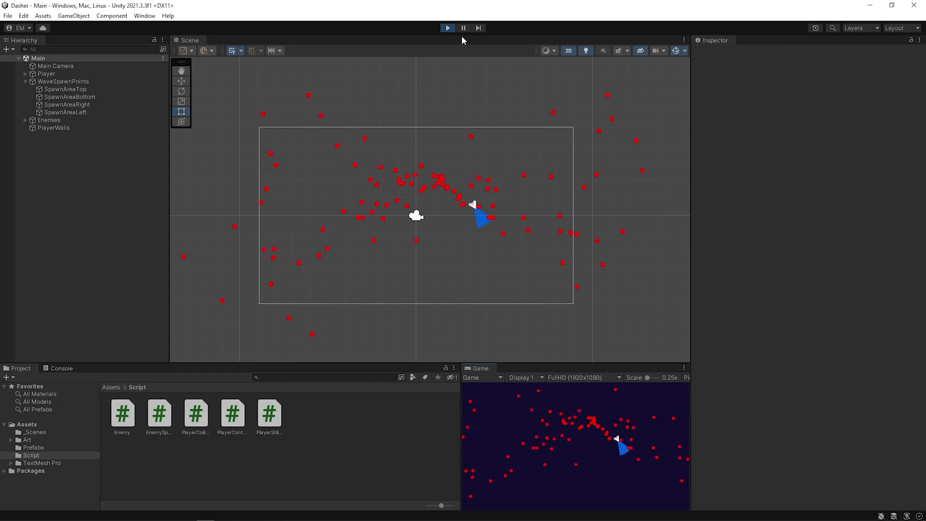
click(54, 81)
scroll(456, 222, down, 3)
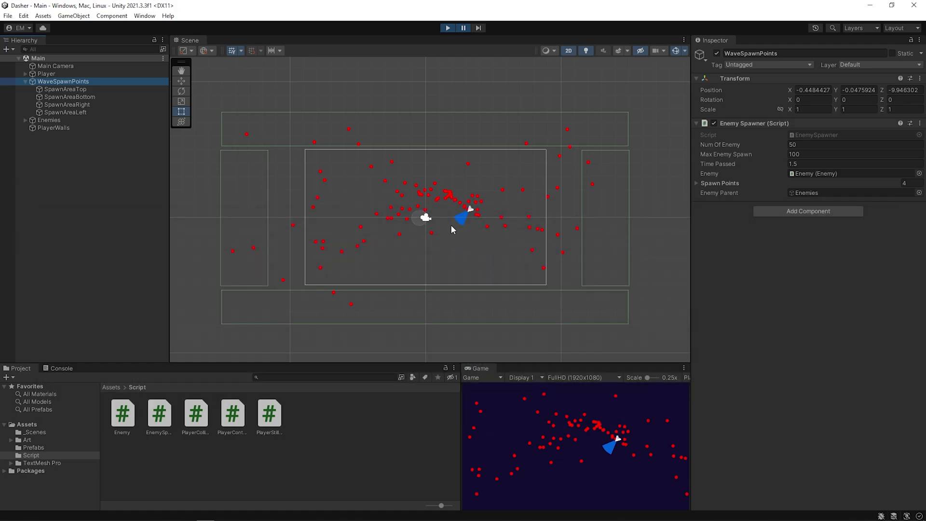
Inspect SpawnAreaTop, SpawnAreaBottom, SpawnAreaRight and SpawnAreaLeft one by one, ending on their parent WaveSpawnPoints.
click(80, 89)
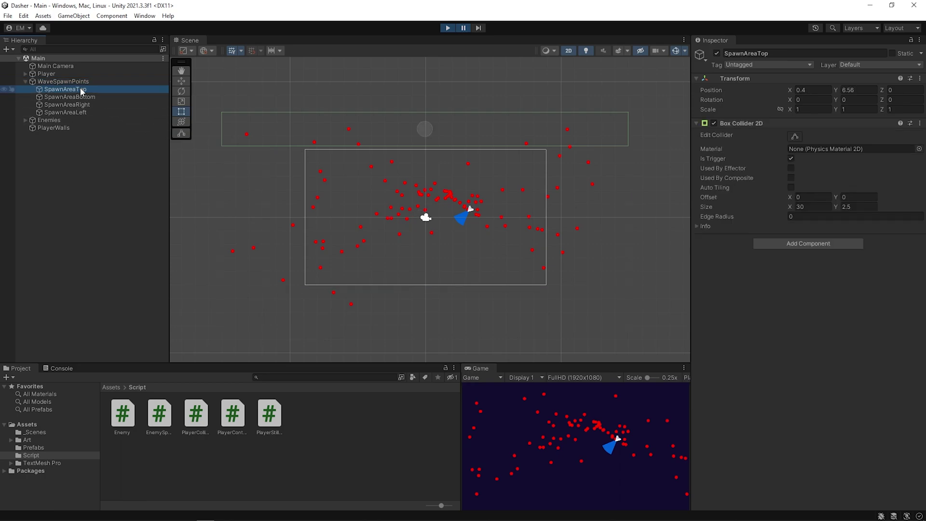
key(Down)
key(Down)
key(Down)
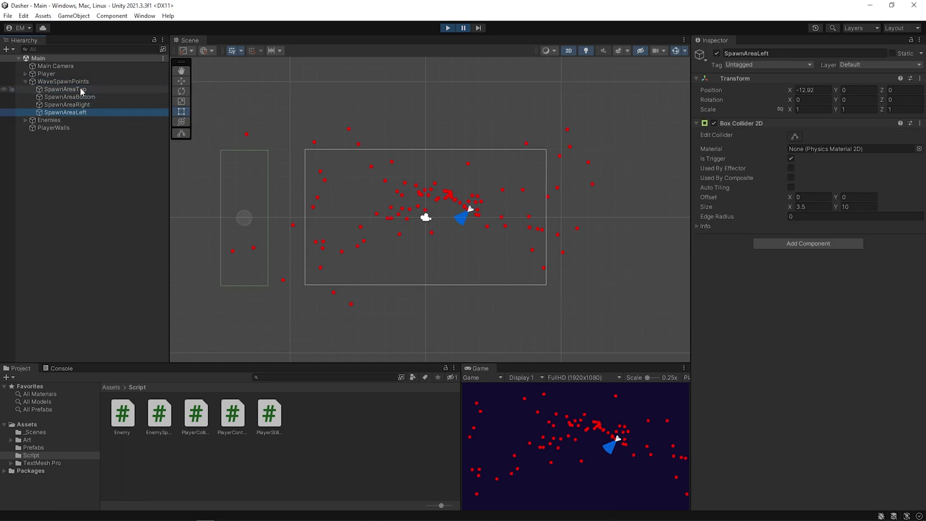
click(75, 80)
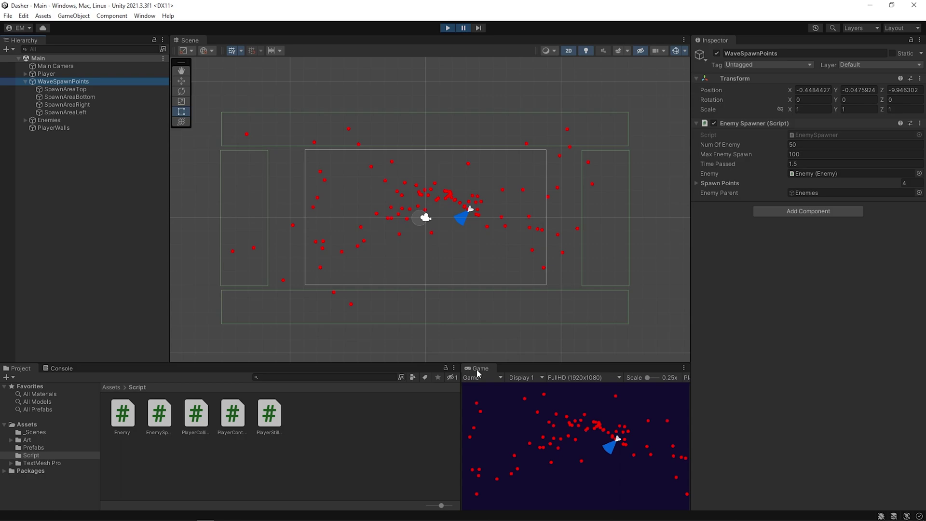
Dock the Game view back alongside the Scene view and resume the paused game.
drag(477, 369, 222, 43)
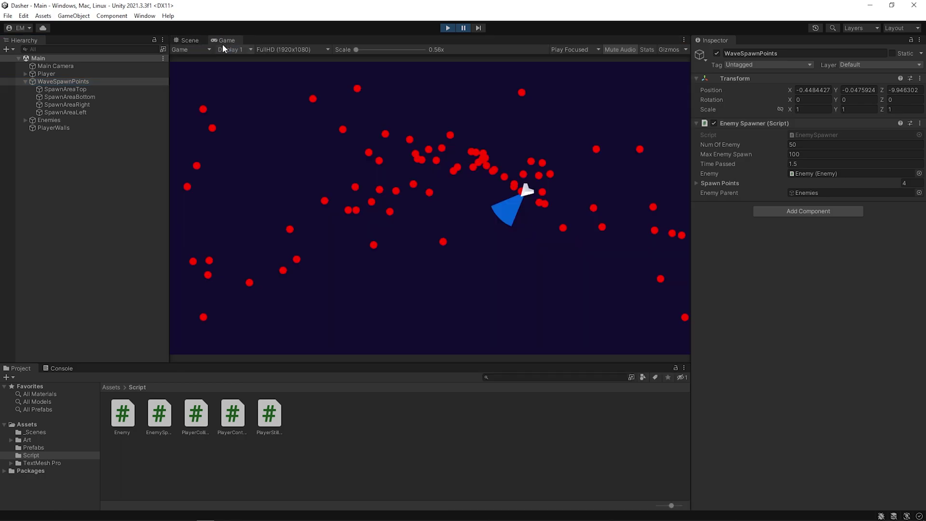
click(465, 27)
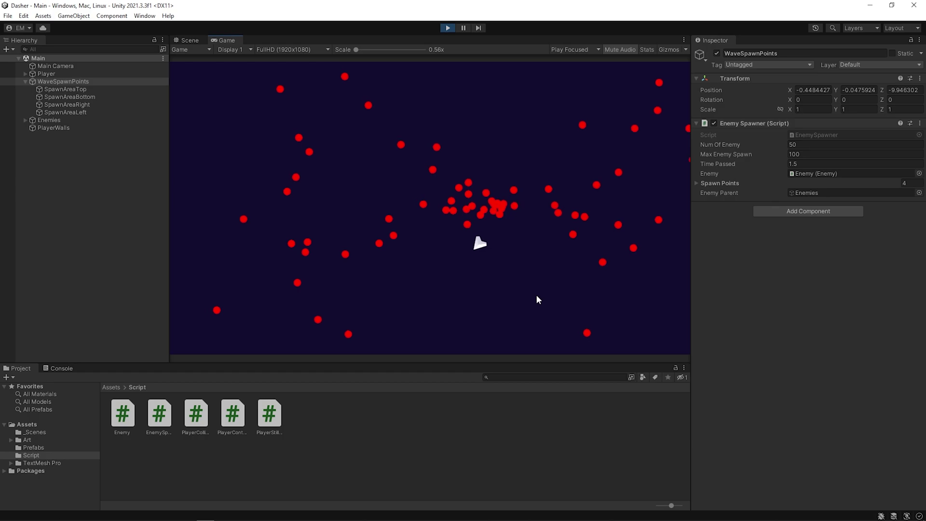
Playtest the enemy waves by steering and dashing the ship through the red enemies.
key(space)
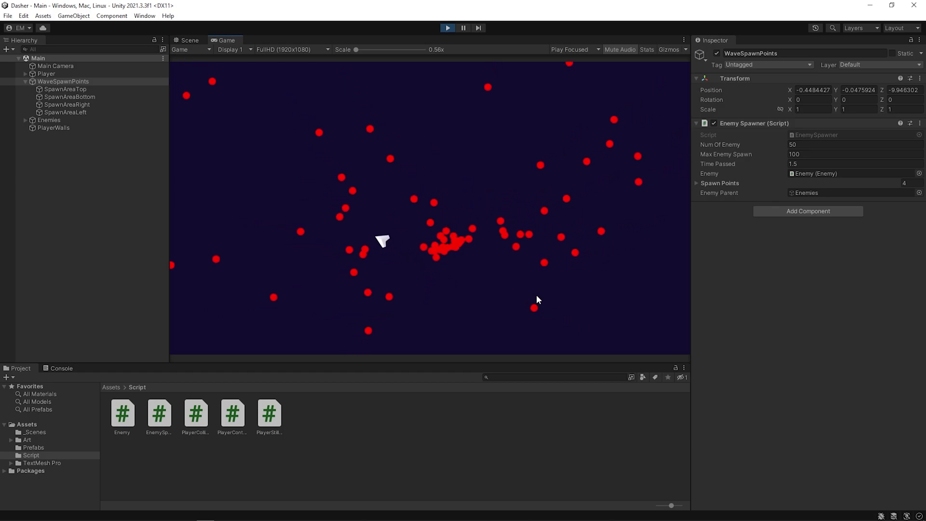
key(space)
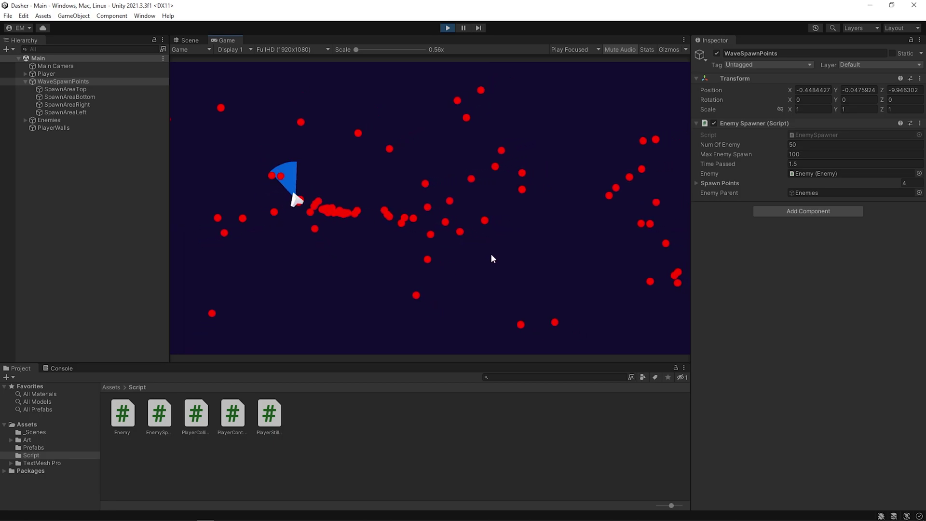
key(d)
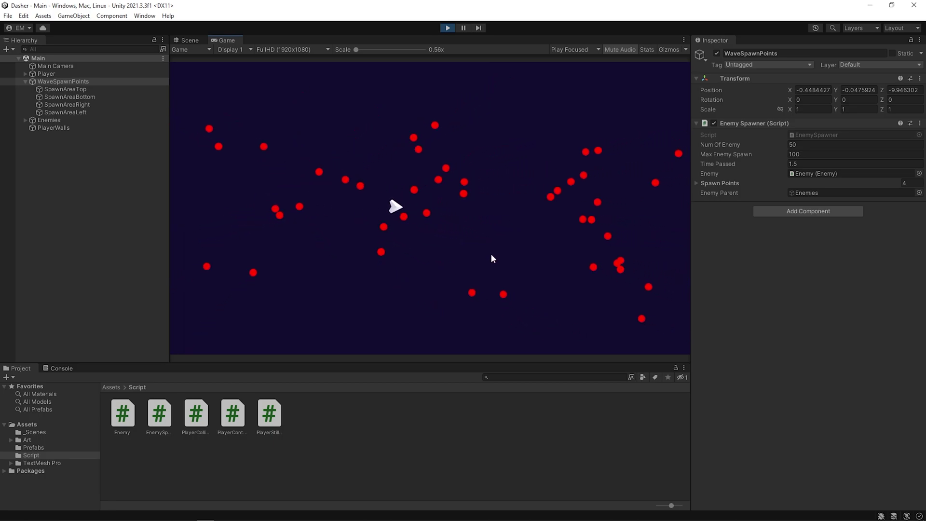
key(d)
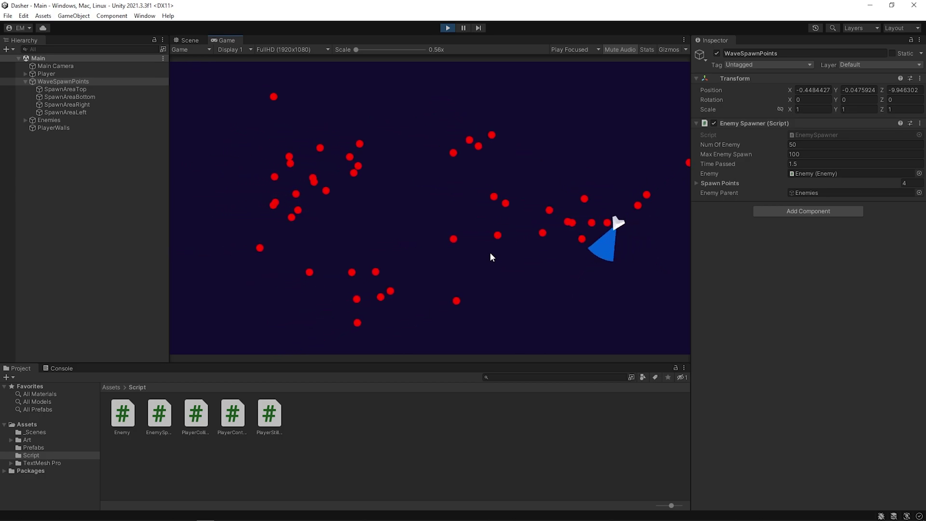
key(space)
key(space)
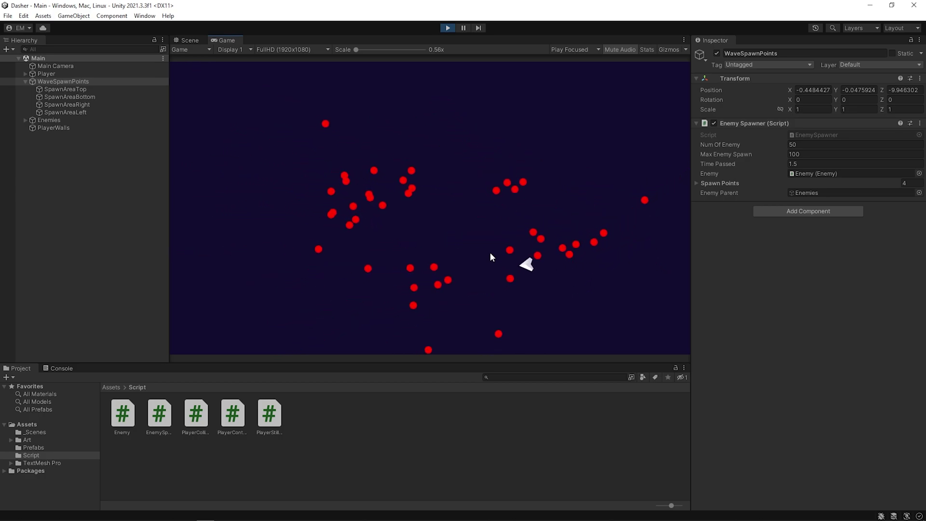
key(space)
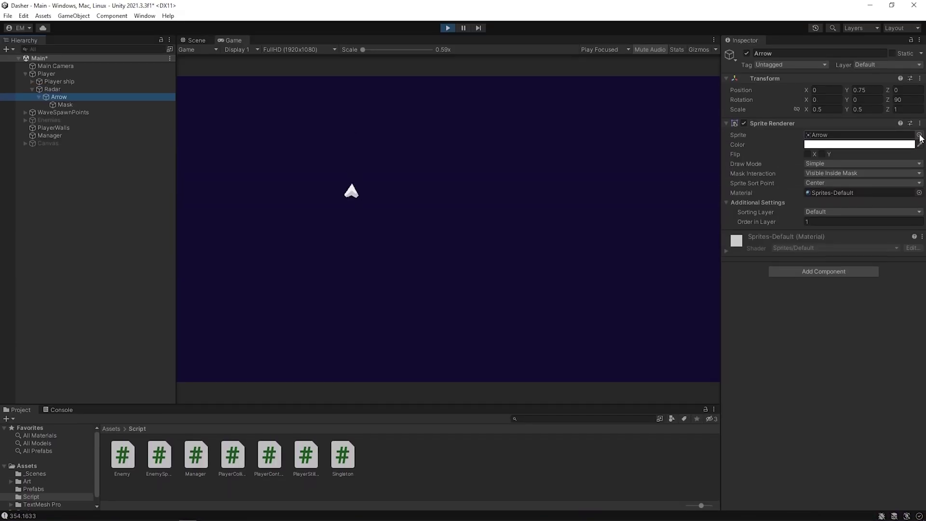
Check the available sprites for the radar's Arrow object and the Sprite Mask settings of its Mask child.
click(919, 135)
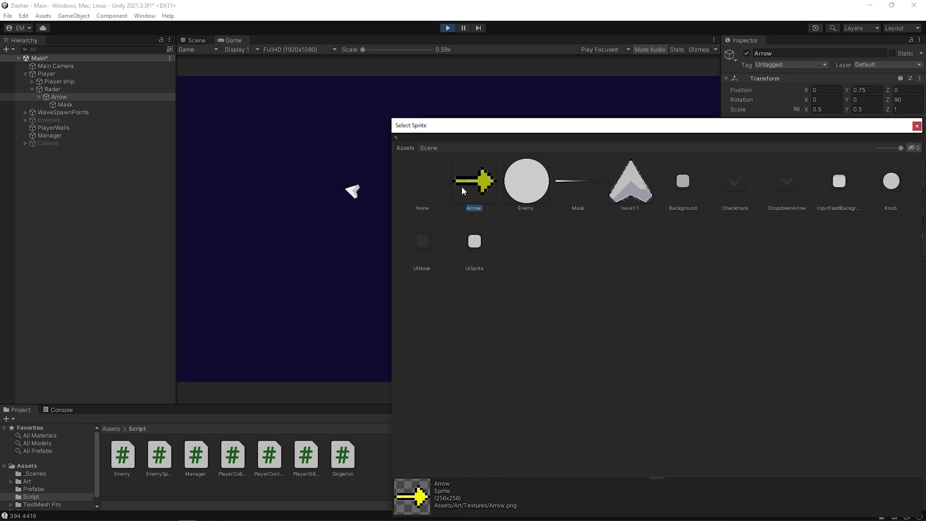
click(918, 127)
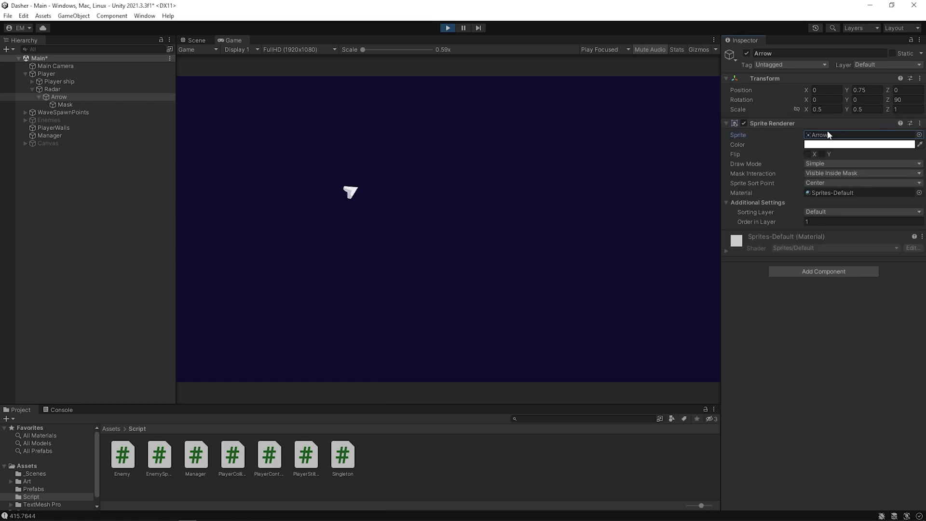
click(65, 104)
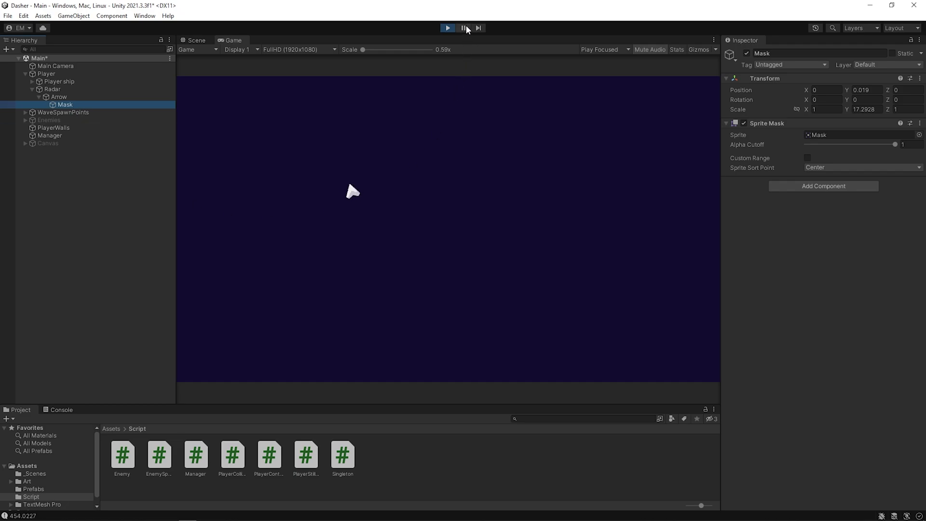
Pause the game and lower the Mask's Alpha Cutoff from full repeatedly to preview how the arrow fills.
click(466, 27)
click(81, 105)
drag(896, 143, 836, 145)
drag(897, 146, 835, 144)
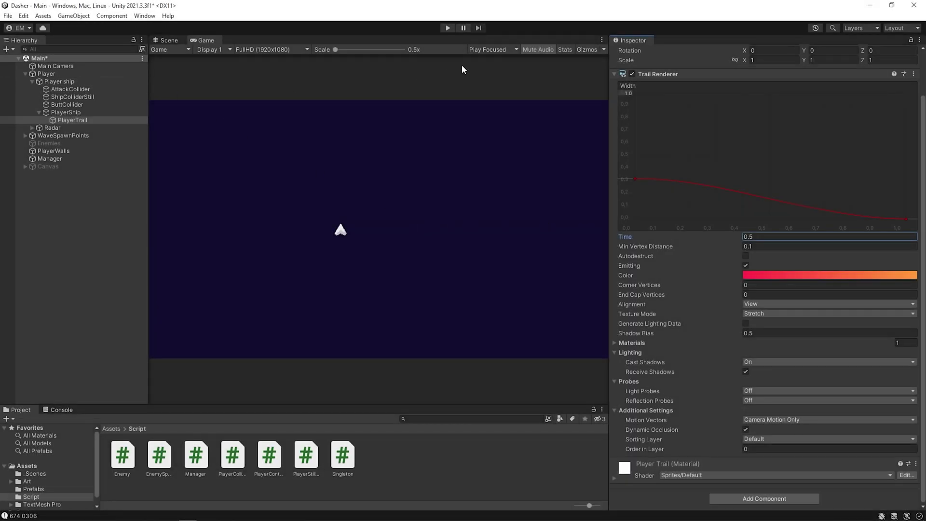
Run the game and dash the ship around the play area several times to test its coloured trail.
click(448, 28)
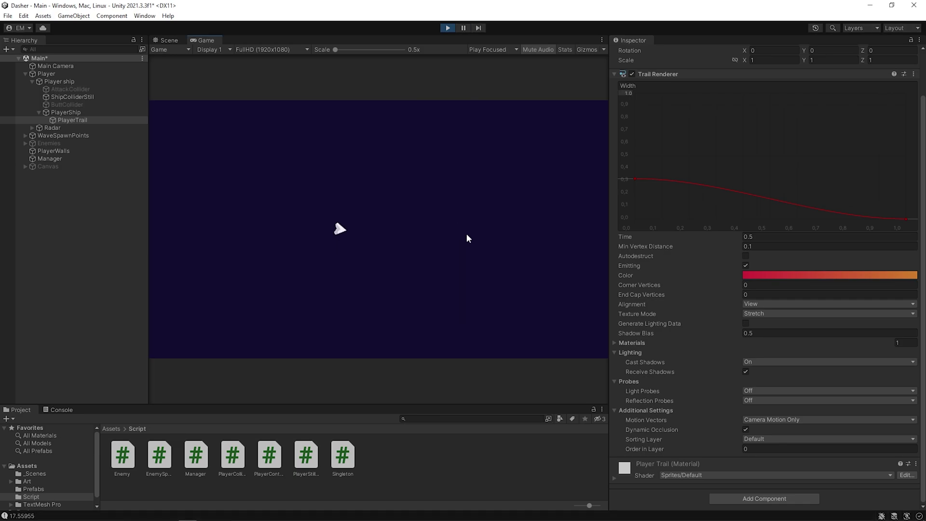
key(space)
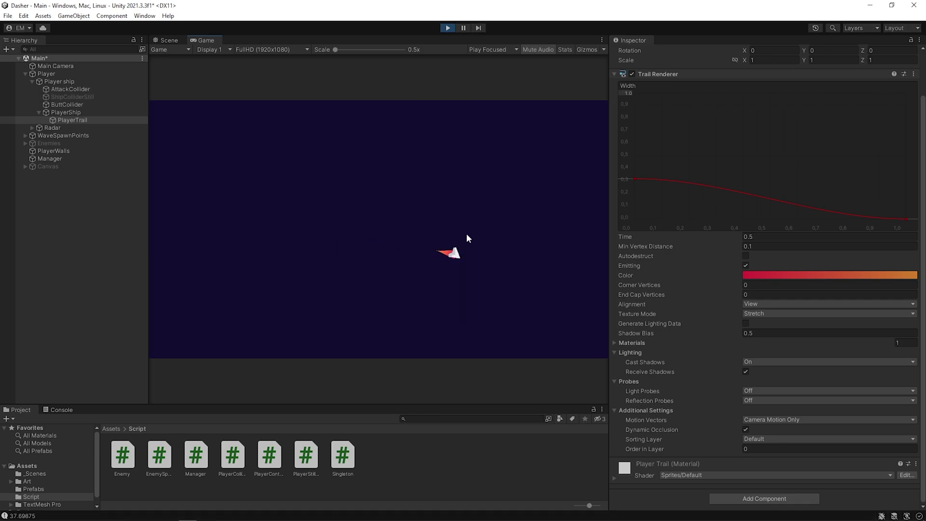
key(space)
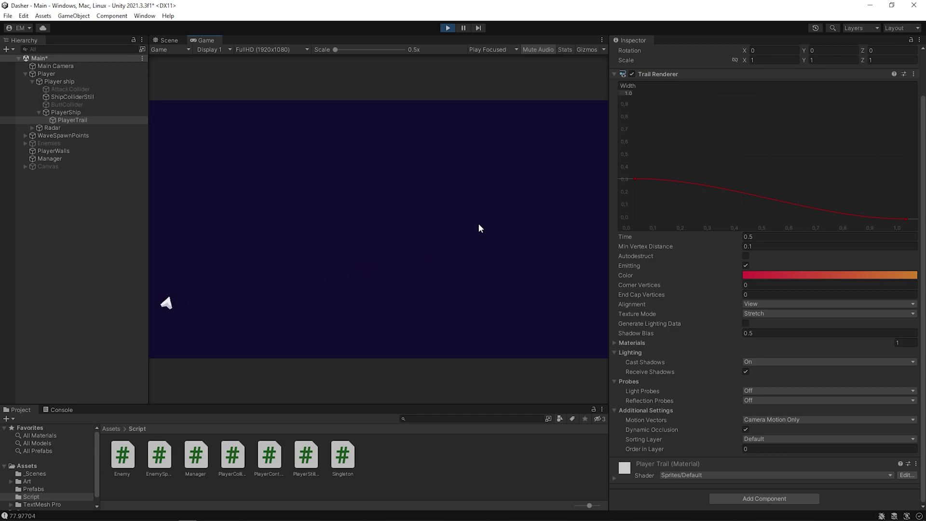
click(479, 225)
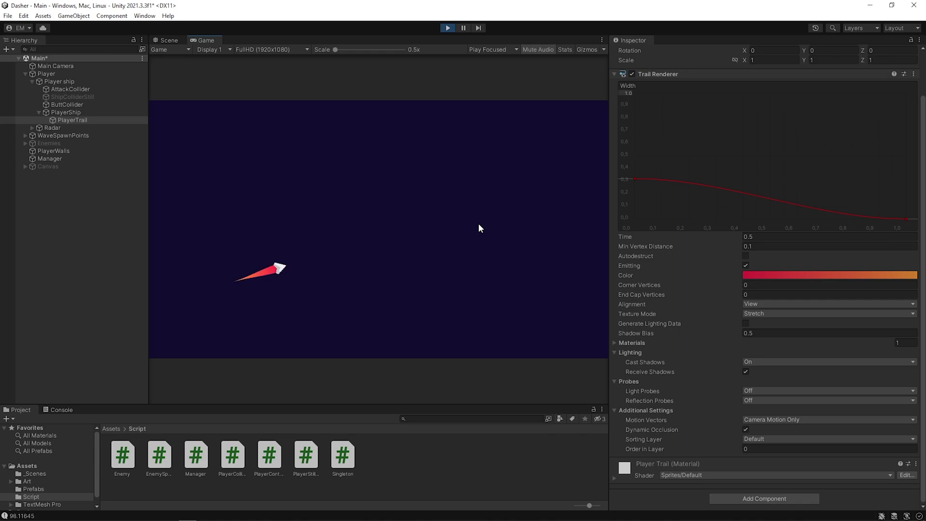
click(479, 225)
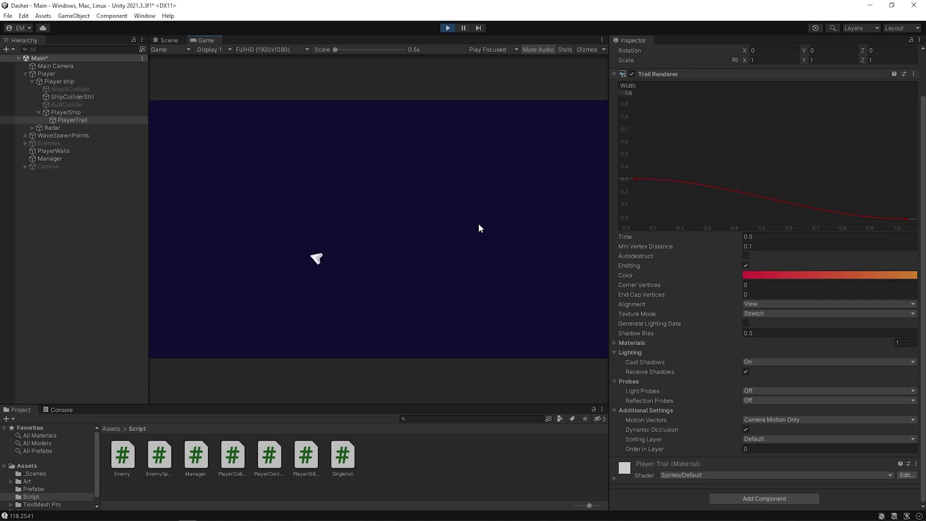
click(479, 224)
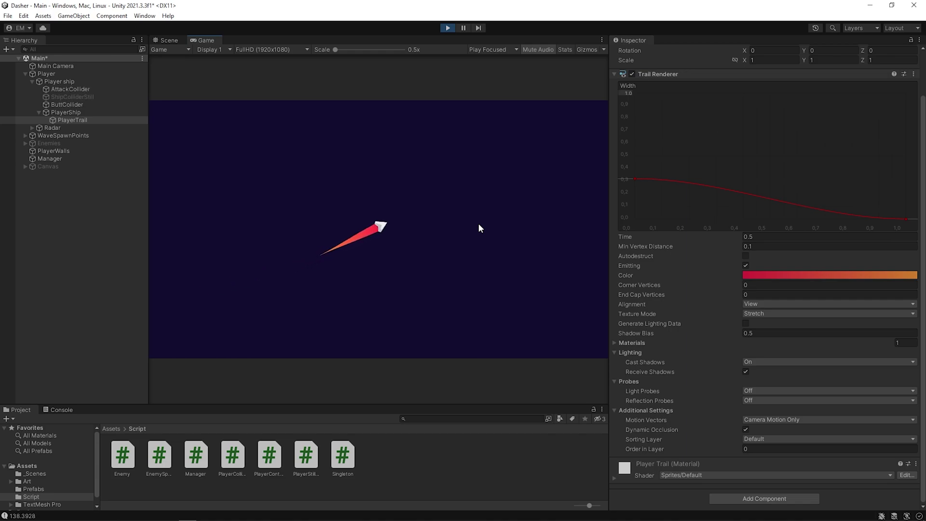
click(513, 259)
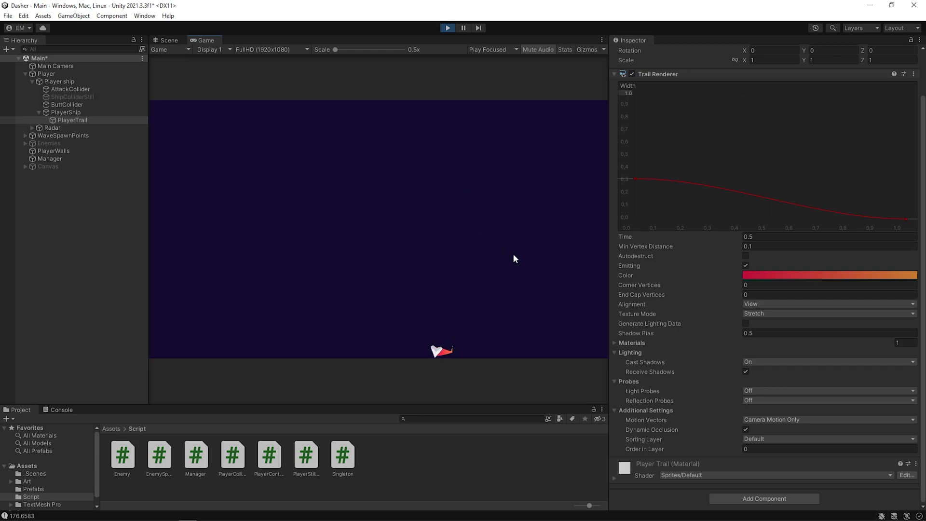
click(503, 276)
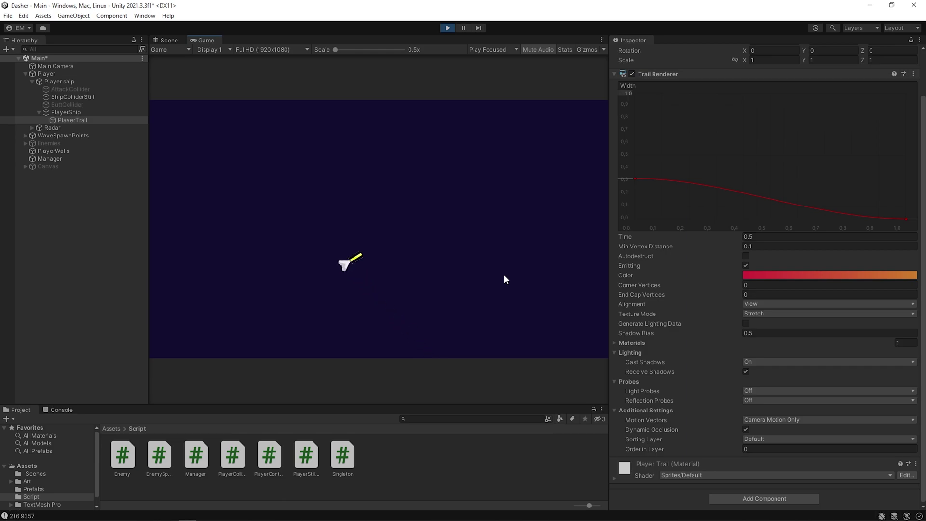
click(505, 279)
Set the PlayerTrail's Trail Renderer Time to 0.3 with the game stopped, and run the game again.
click(463, 28)
key(ctrl+p)
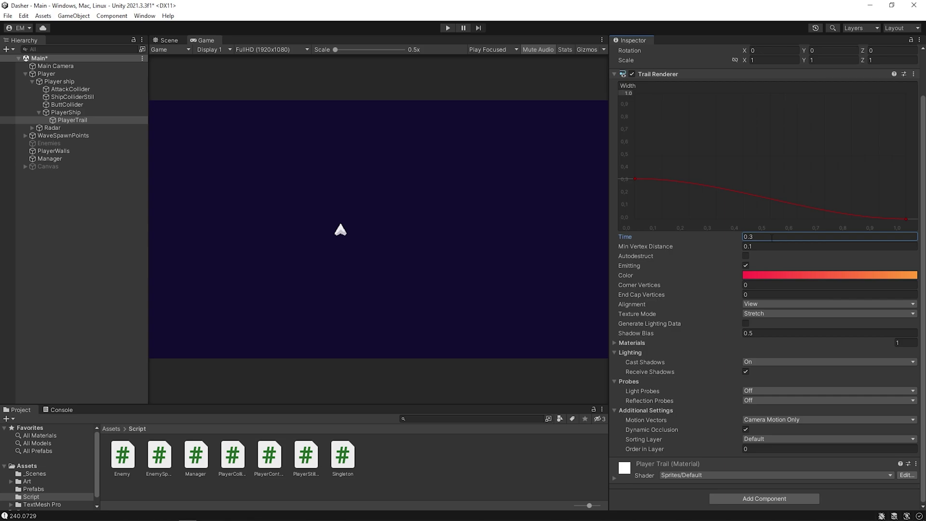
click(447, 29)
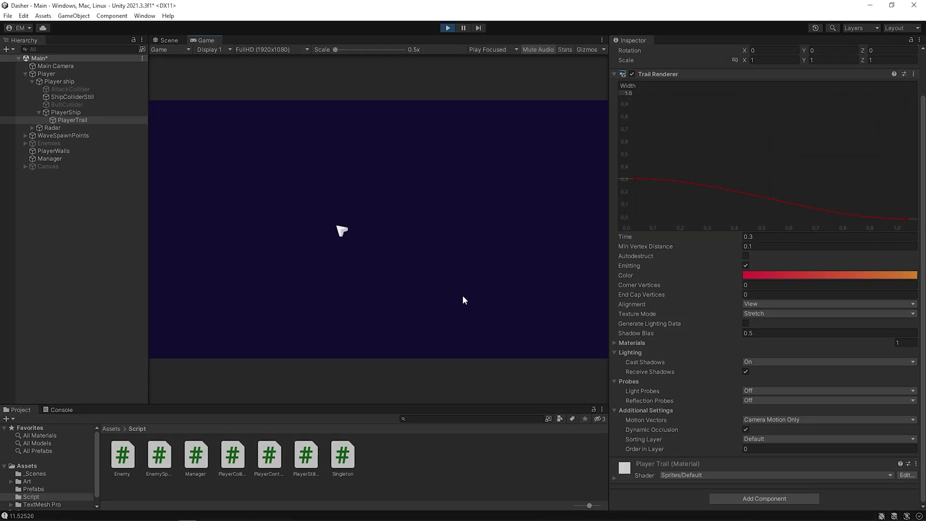
Dash the ship once more to check its trail, and stop the game.
key(space)
click(448, 29)
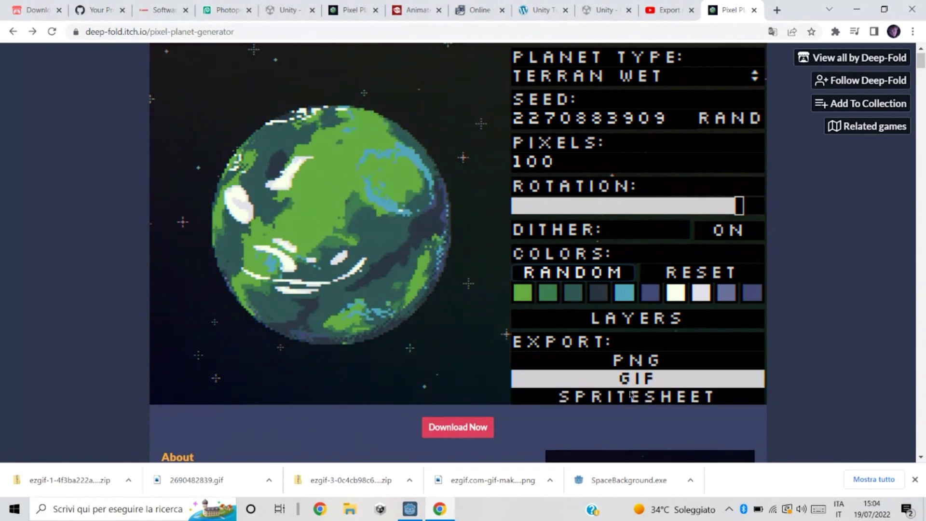
In the Pixel Planet Generator, randomize the Terran Wet planet's seed and export it as a spritesheet 10 frames wide and 6 high.
scroll(714, 145, up, 1)
click(729, 129)
click(684, 411)
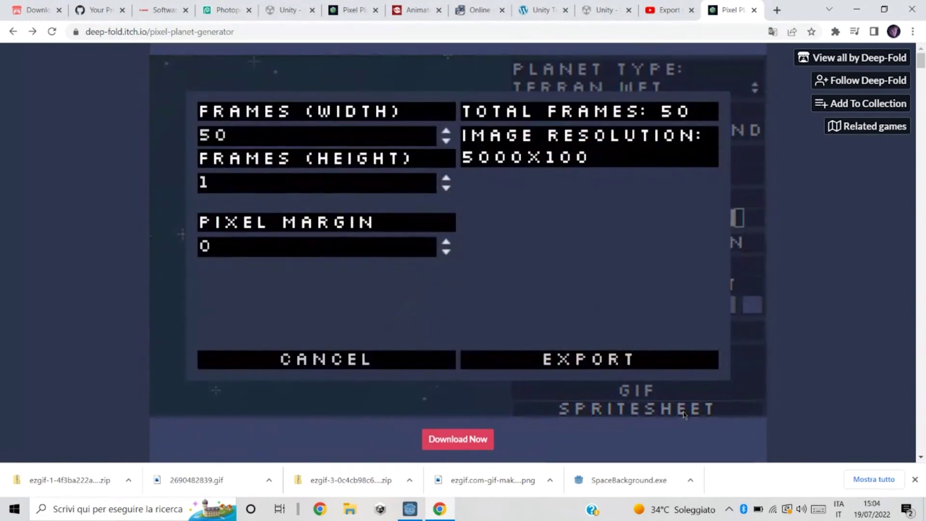
double_click(289, 131)
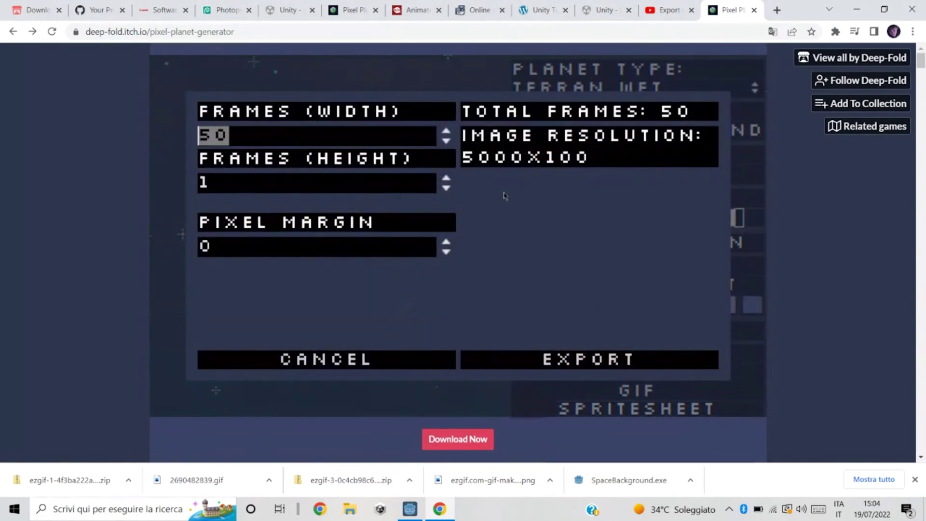
text(10)
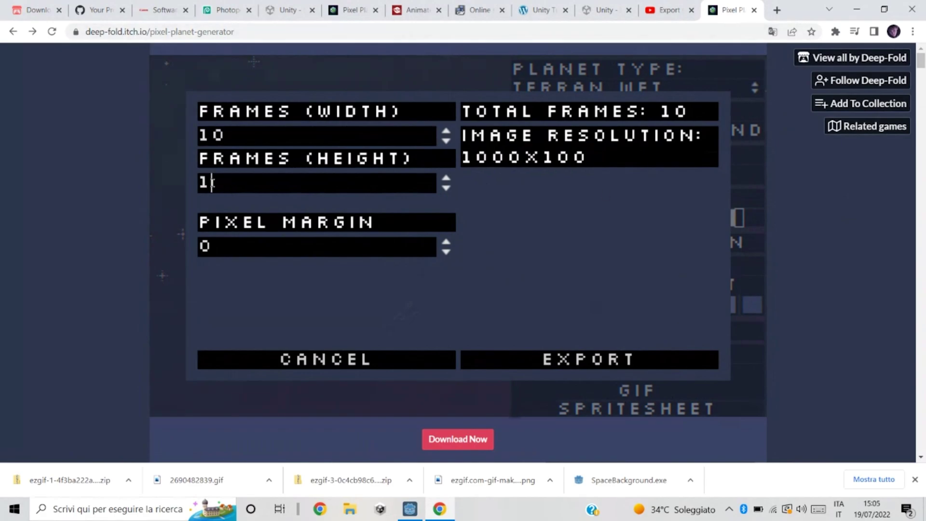
key(Tab)
text(6)
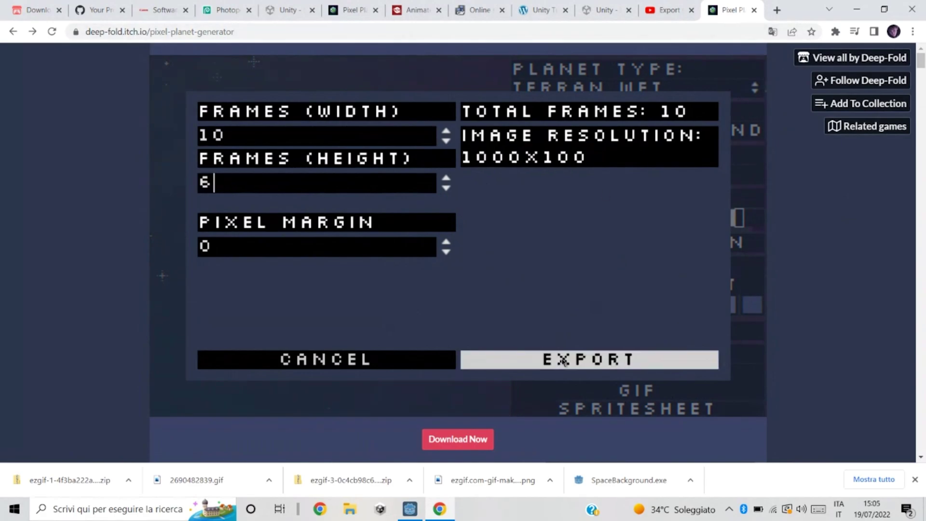
click(564, 360)
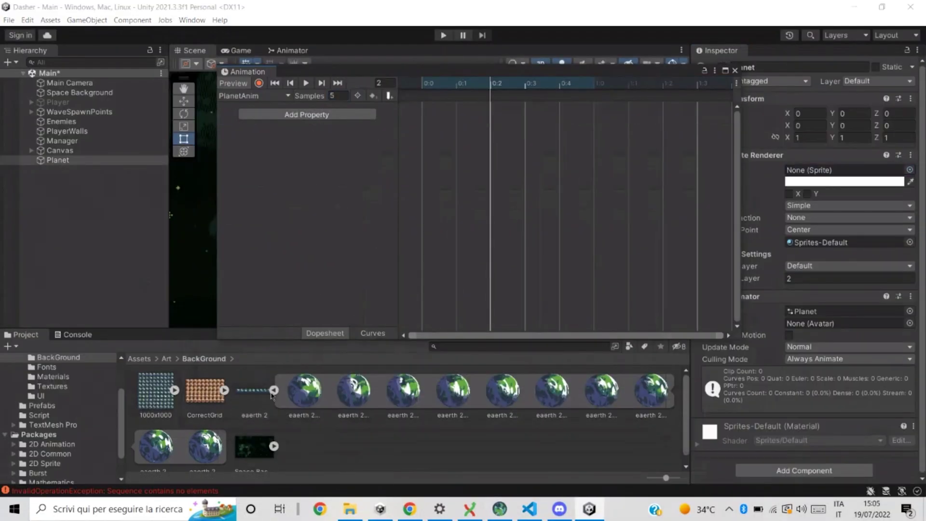
Switch to Unity and import 3890033892.png from the Download folder into Art/BackGround.
click(272, 392)
click(345, 419)
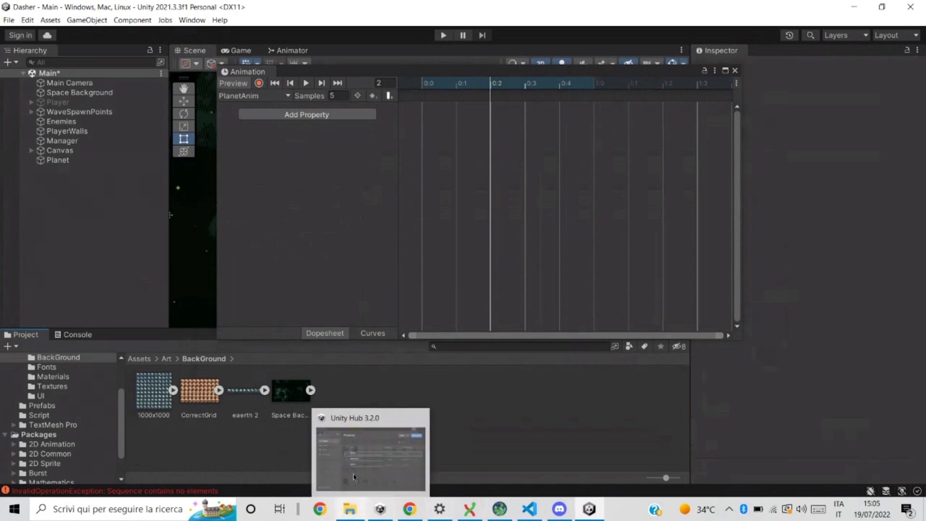
click(350, 509)
scroll(723, 289, up, 5)
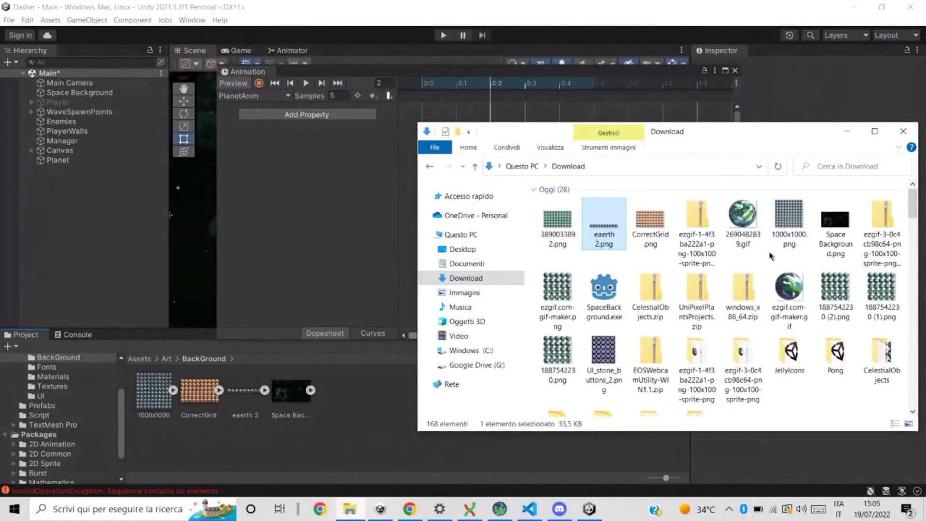
drag(557, 219, 362, 425)
click(802, 133)
click(805, 153)
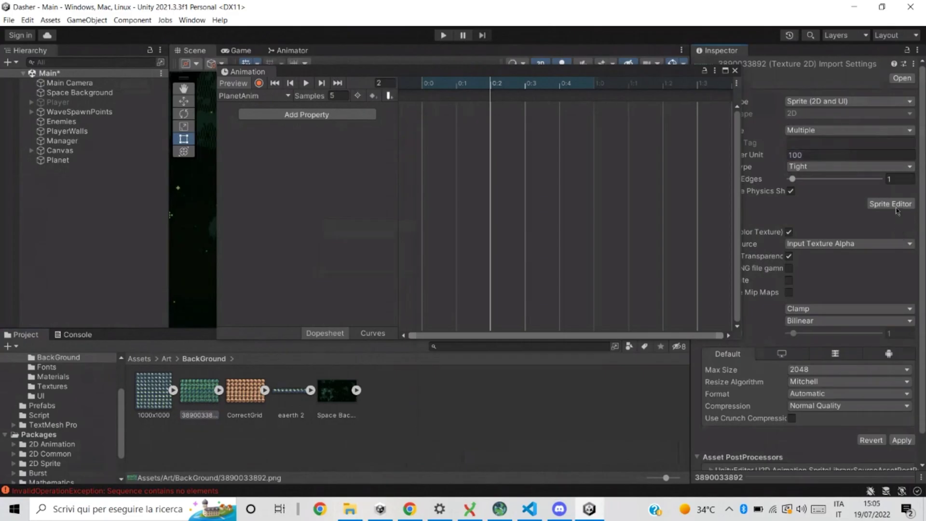
click(892, 205)
click(498, 280)
click(71, 26)
click(804, 28)
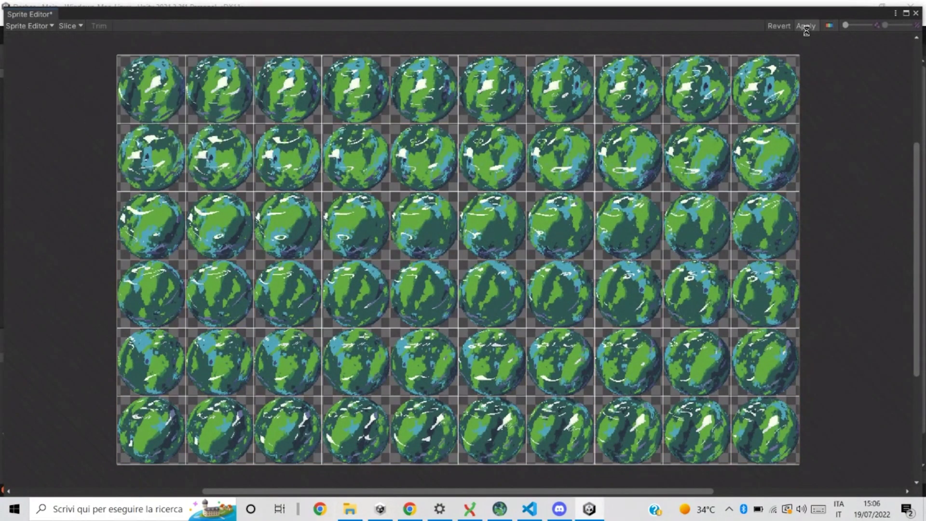
click(914, 14)
click(222, 389)
click(247, 400)
scroll(247, 404, down, 3)
scroll(247, 404, down, 3)
shift+click(452, 437)
drag(452, 438, 508, 127)
scroll(488, 182, down, 3)
Preview the PlanetAnim rotation in the scene, and close the Animation window.
drag(534, 76, 636, 254)
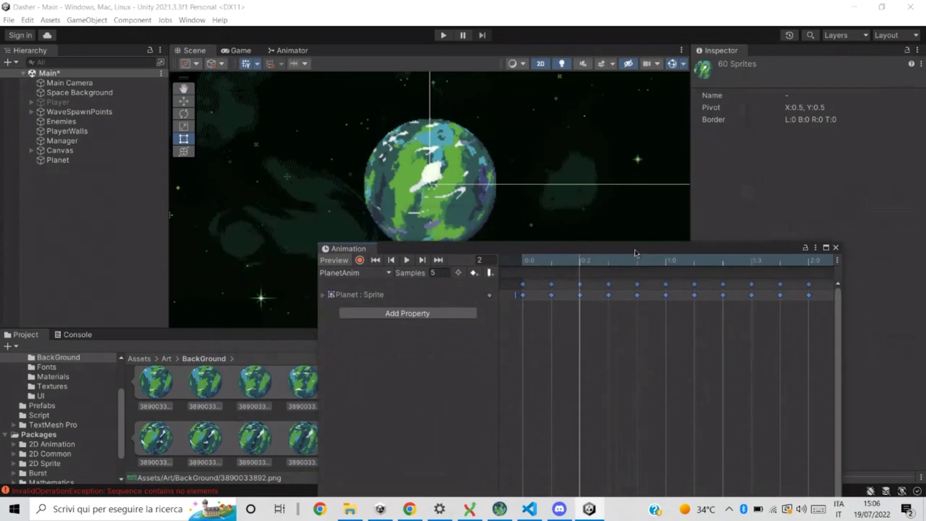
click(408, 263)
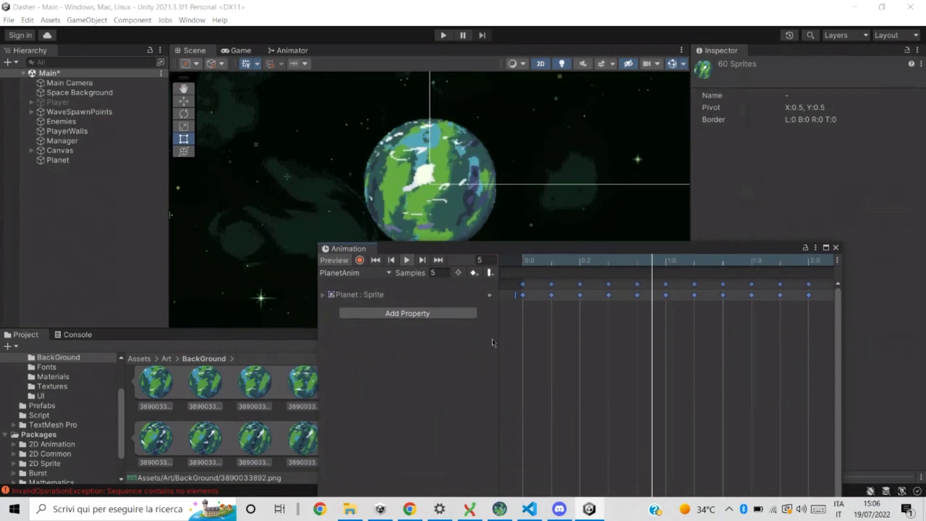
click(406, 260)
drag(709, 245, 605, 67)
click(533, 509)
click(538, 511)
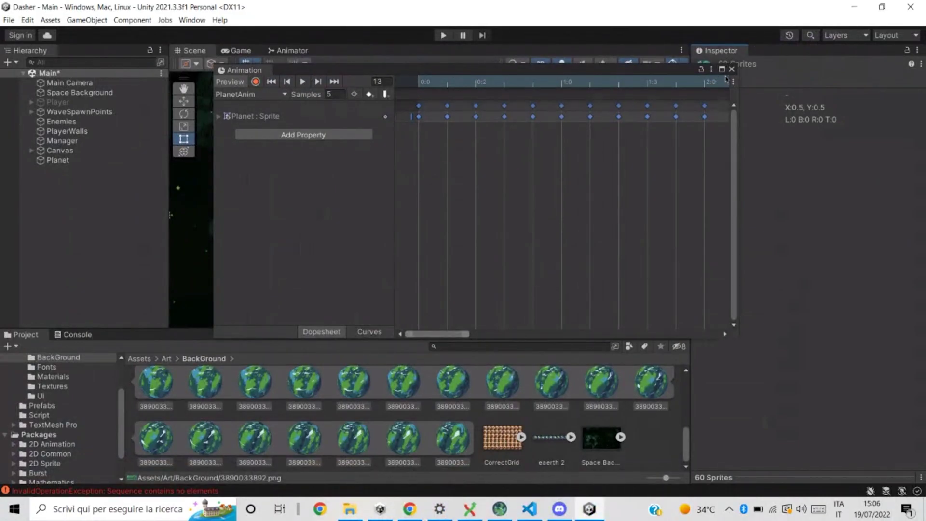
click(731, 69)
scroll(441, 217, down, 2)
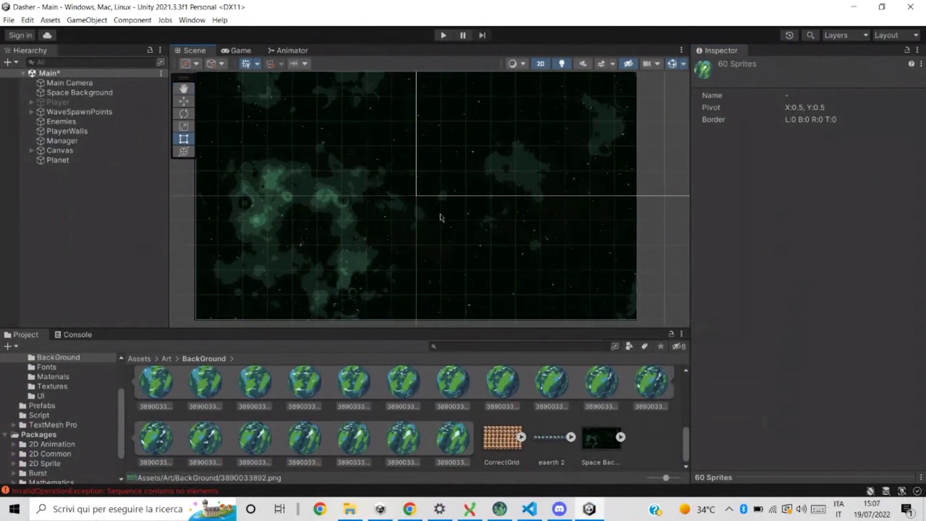
scroll(406, 221, down, 1)
middle_drag(405, 221, 406, 234)
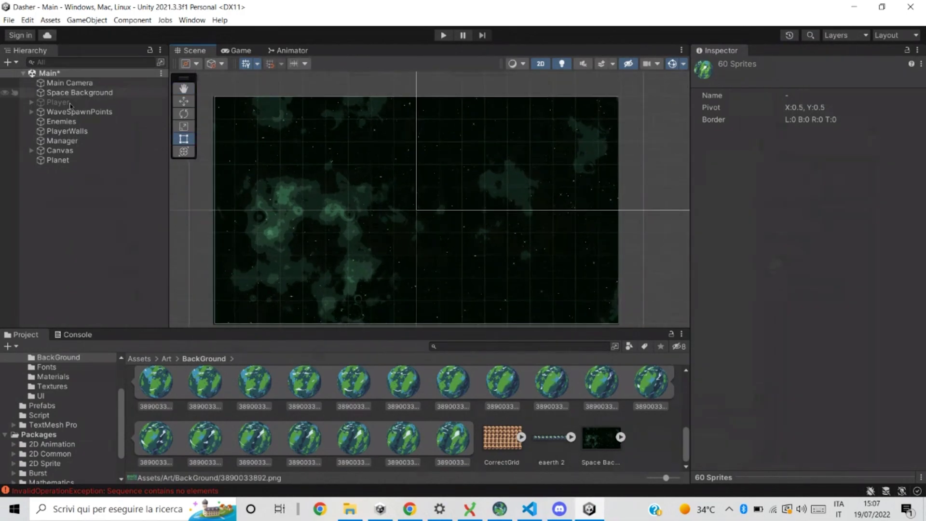
click(58, 160)
scroll(464, 426, up, 5)
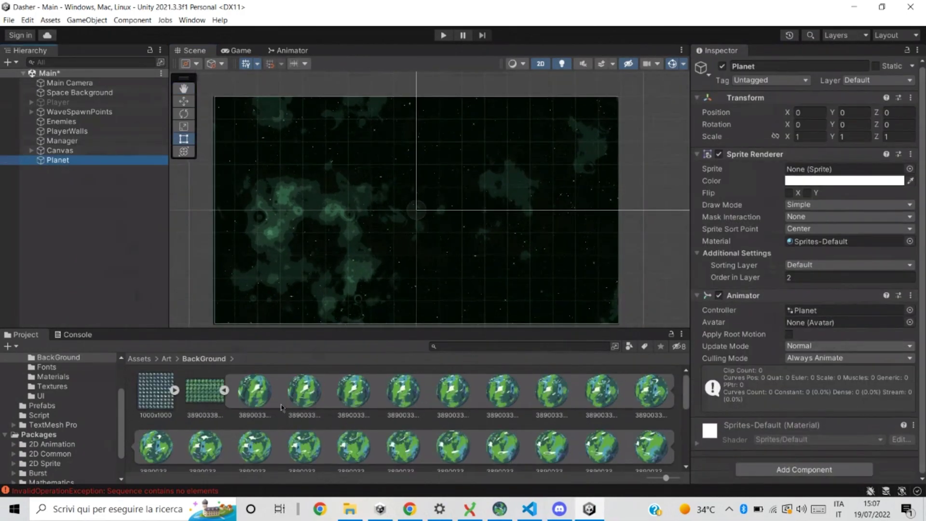
drag(255, 389, 805, 170)
scroll(405, 213, up, 5)
scroll(421, 195, down, 2)
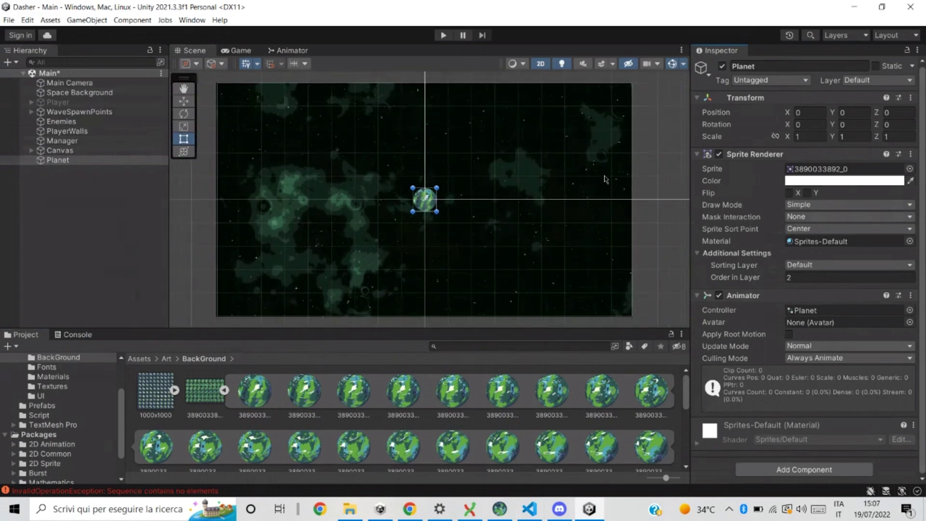
Run the game, activate the Player object, and playtest the ship around the rotating planet.
click(443, 35)
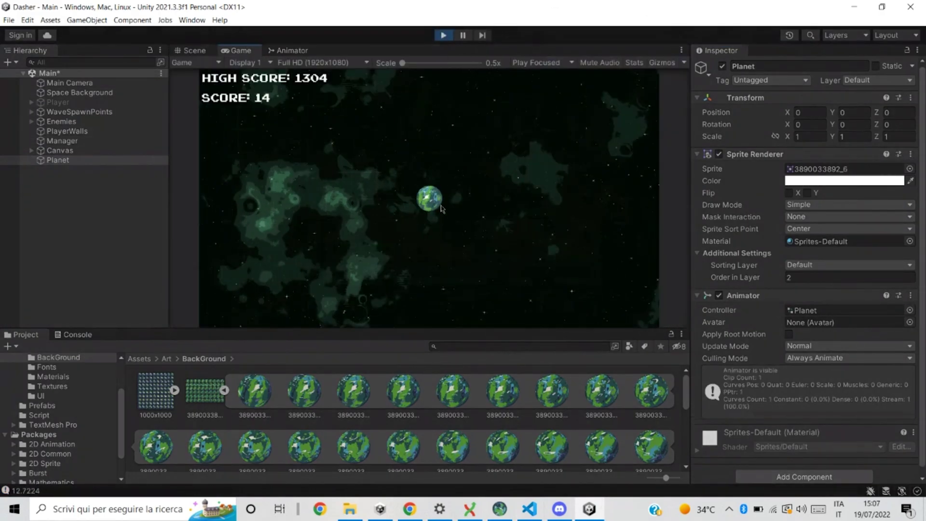
click(79, 92)
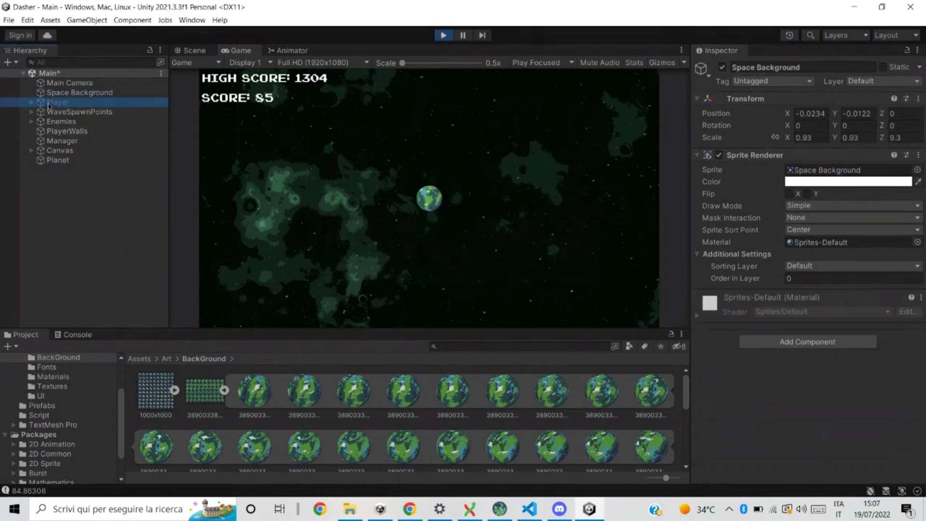
click(58, 102)
click(722, 67)
click(515, 173)
click(535, 192)
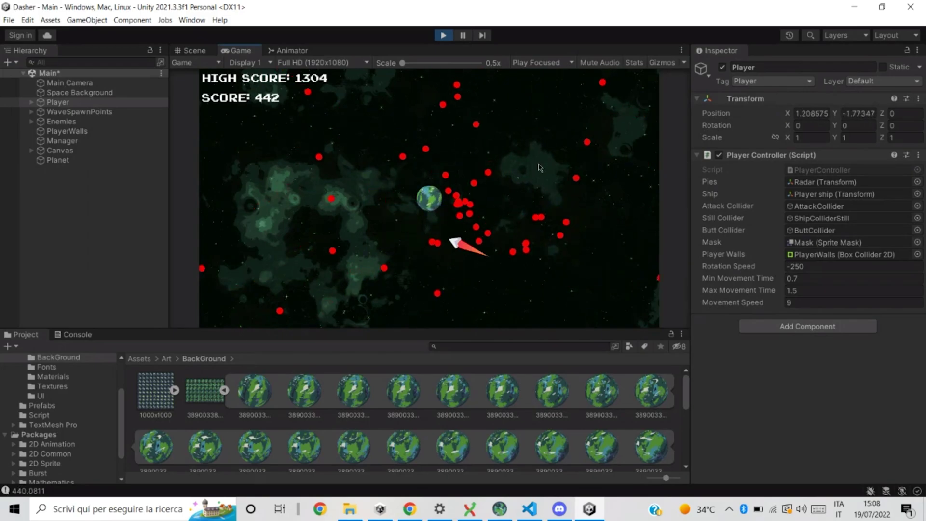
Pause the game and set the Planet's Order in Layer to 1.
click(463, 35)
click(58, 160)
click(826, 278)
text(1)
key(Return)
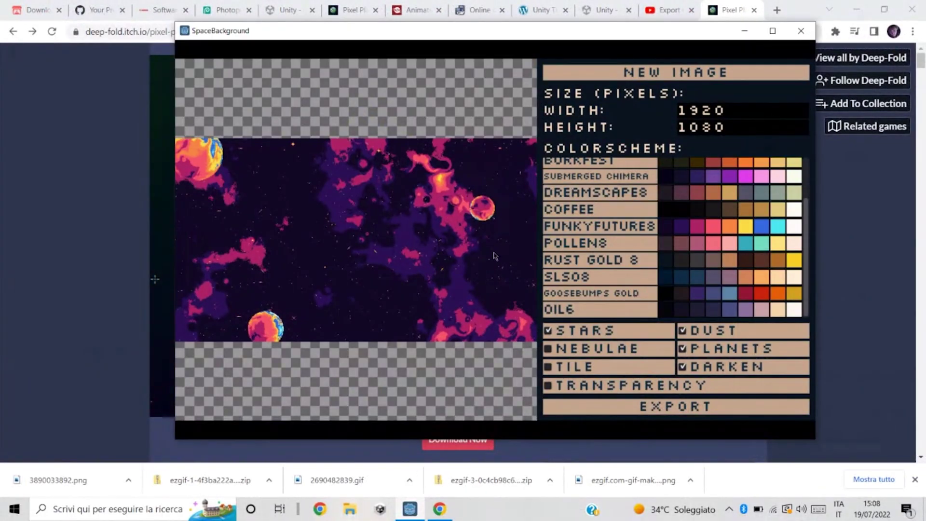
In the SpaceBackground generator, turn off Planets and Stars and turn on Transparency.
scroll(568, 214, up, 3)
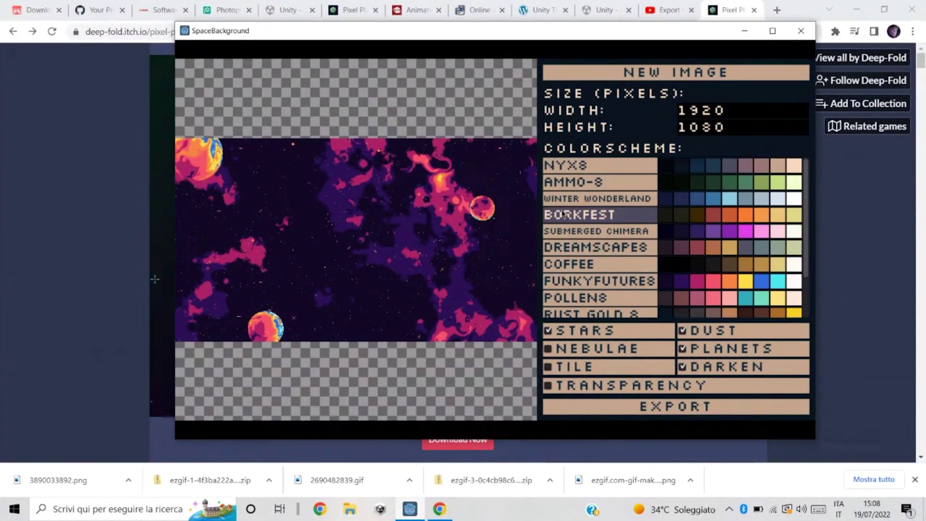
scroll(579, 210, down, 3)
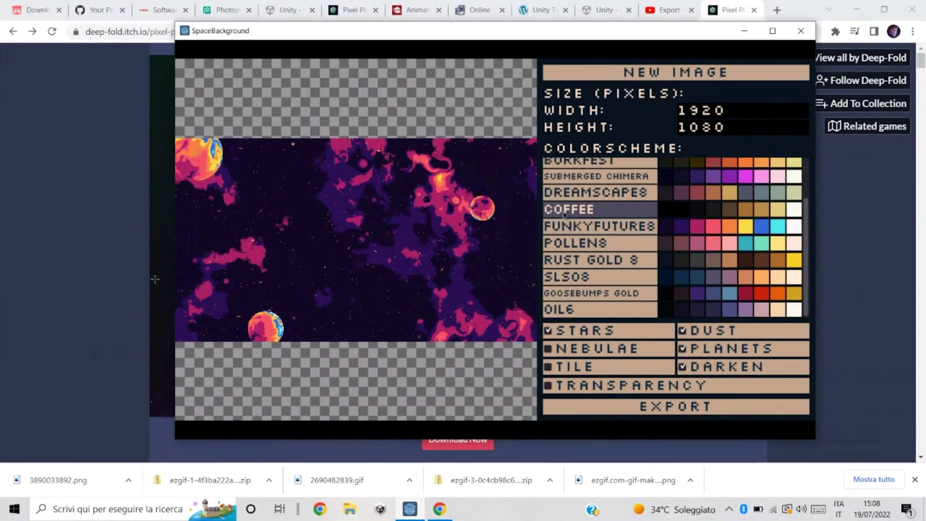
click(690, 350)
scroll(608, 236, up, 2)
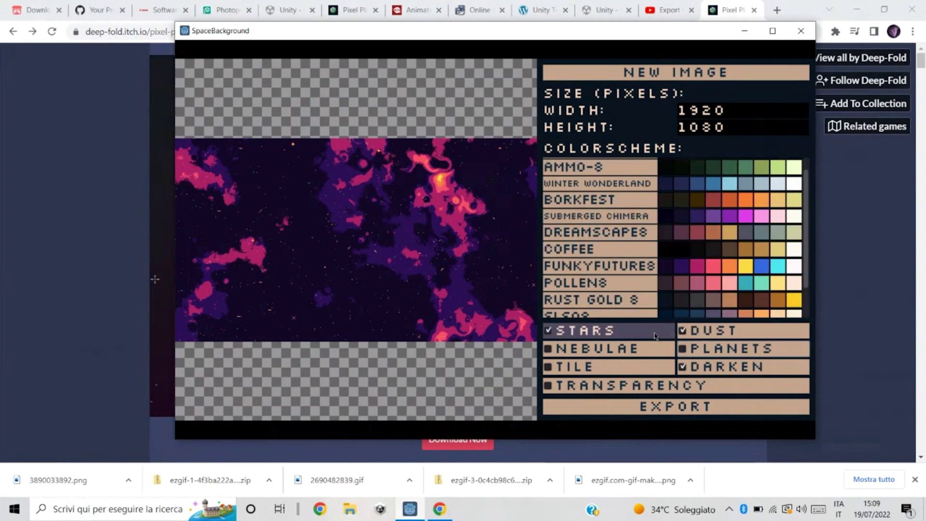
click(661, 330)
click(622, 388)
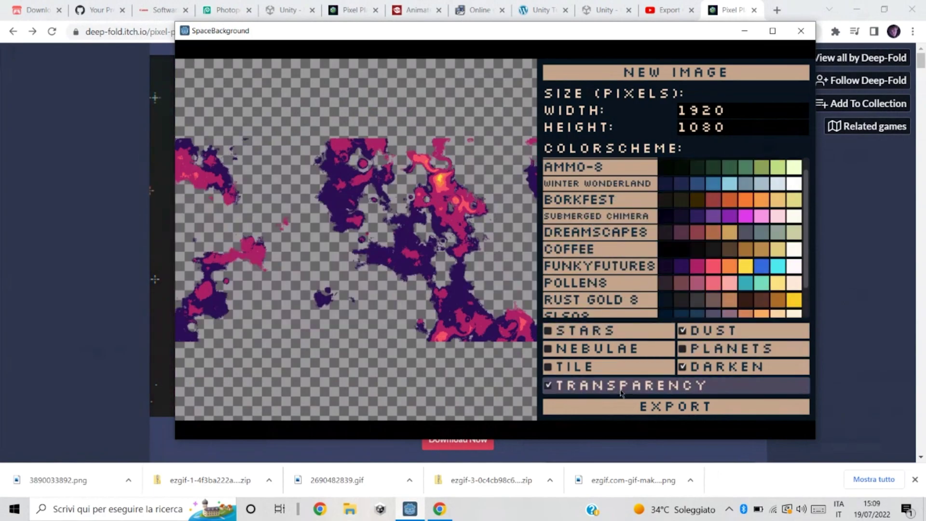
Try the Dreamscape8 color scheme, and settle on Submerged Chimera for the background image.
scroll(600, 247, up, 1)
click(608, 248)
click(603, 231)
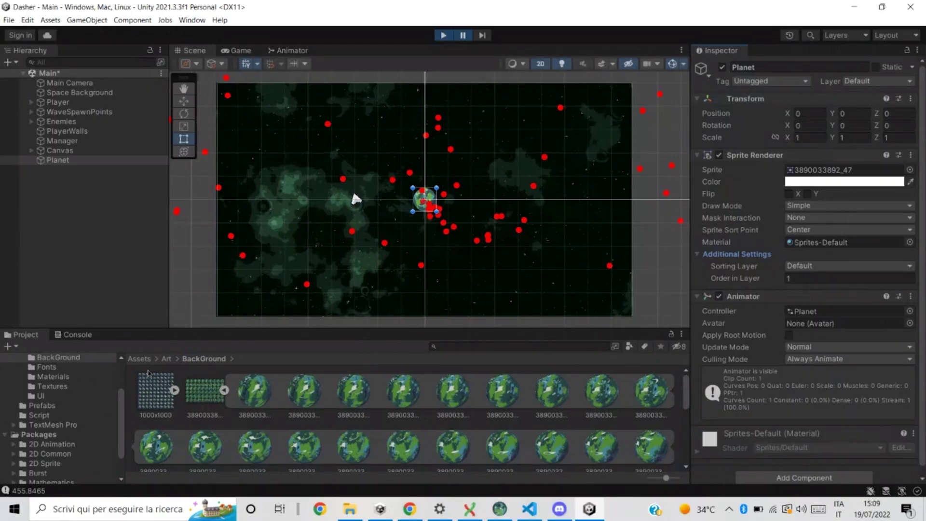
Back in Unity, import the new transparent Space Background.png from the Download folder into Art/BackGround.
click(224, 389)
click(350, 509)
key(s)
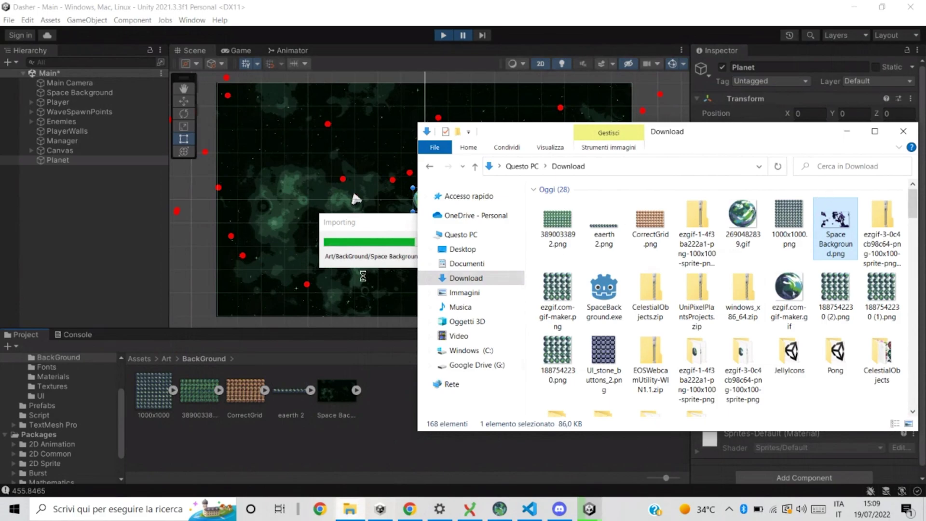
click(846, 131)
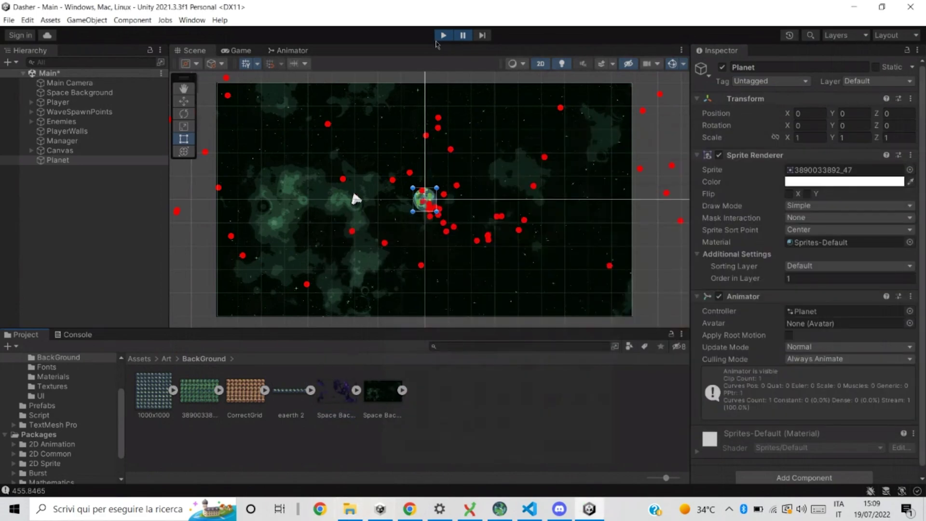
With the game stopped, activate the Player object and add the purple Space Background 1 image to the scene.
click(438, 40)
click(58, 102)
click(321, 399)
drag(322, 400, 508, 266)
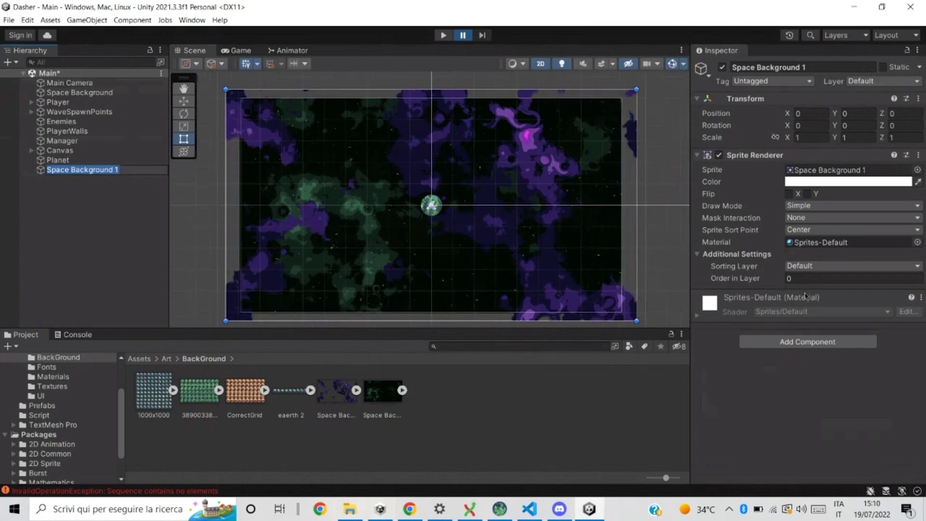
Set Space Background 1's Order in Layer to 2 and its color alpha to 130.
click(805, 278)
text(2)
click(819, 416)
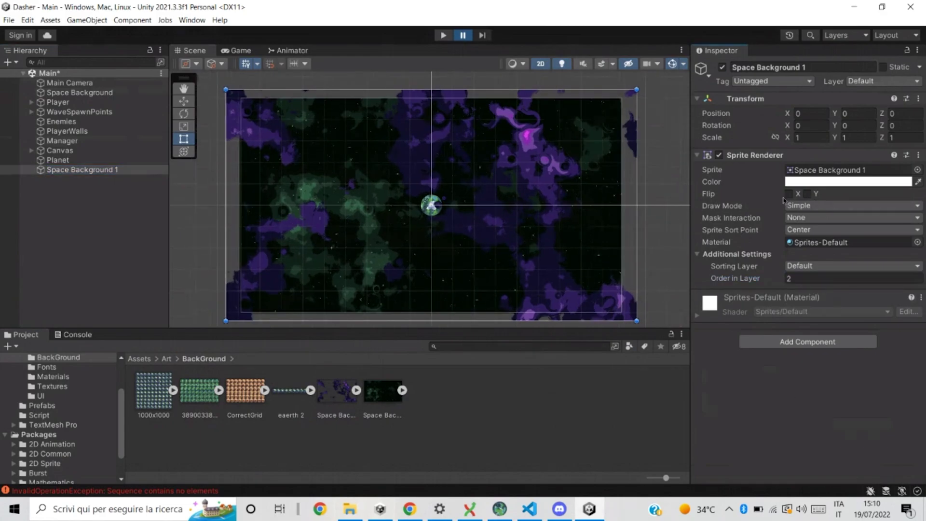
click(834, 181)
click(844, 418)
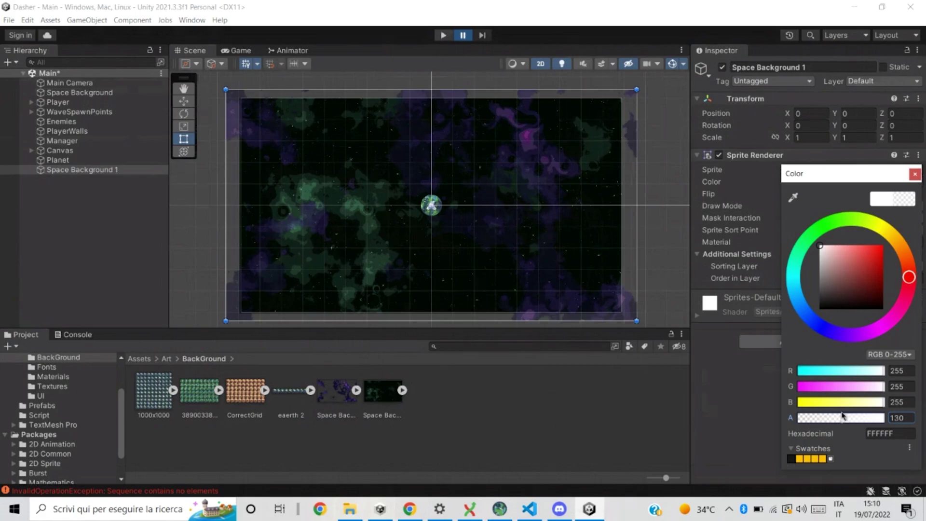
Run the game unpaused with the Statistics overlay shown until the ship is destroyed, and stop it.
click(443, 36)
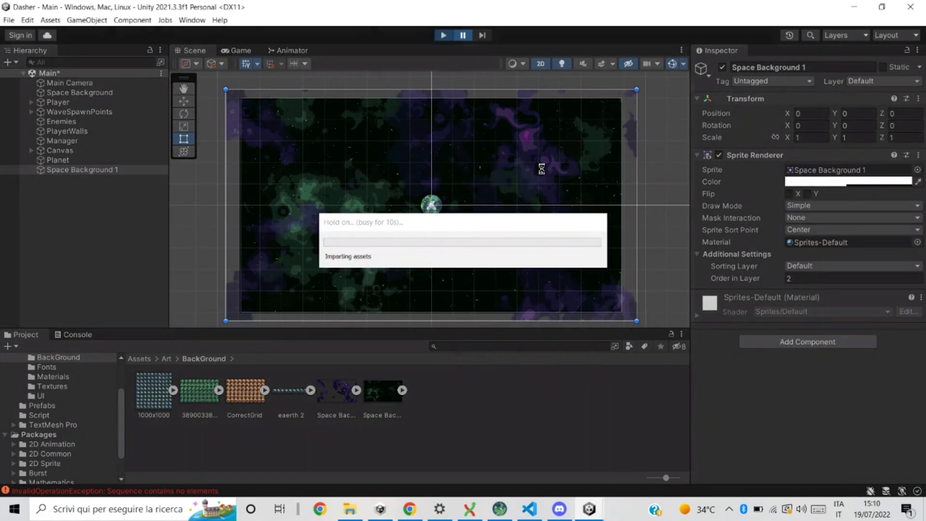
click(463, 38)
click(634, 62)
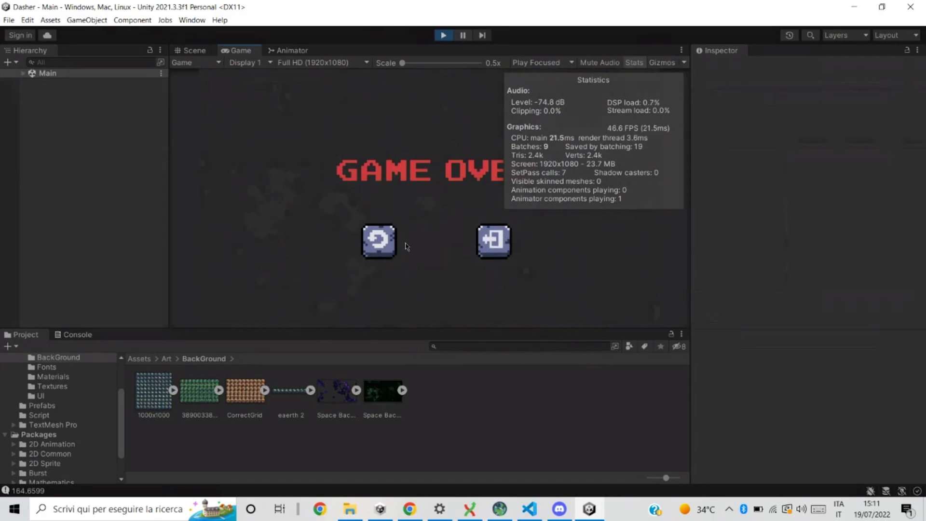
click(443, 35)
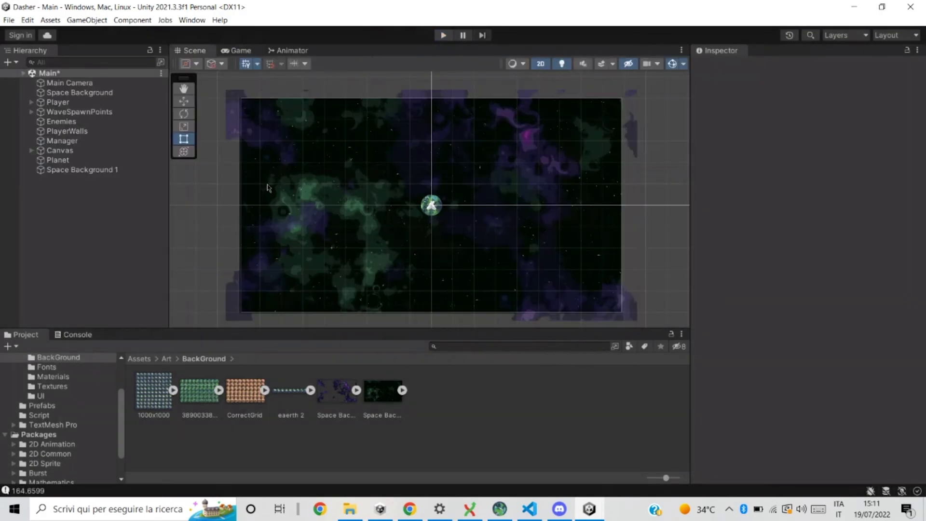
Examine the Player's child objects, including PlayerShip, PlayerTrail and the Radar's Arrow and Mask, along with Space Background, for their rendering settings.
click(93, 101)
click(31, 102)
click(75, 111)
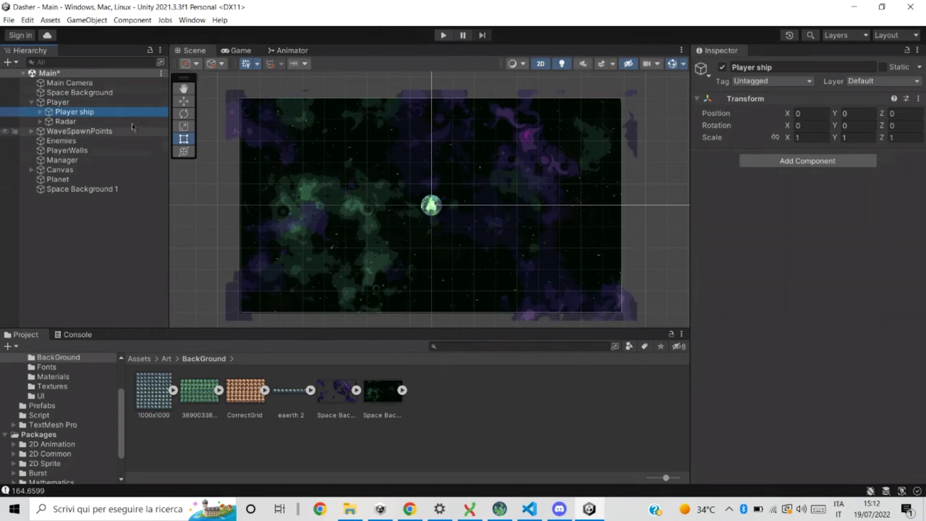
click(40, 111)
click(54, 150)
click(49, 150)
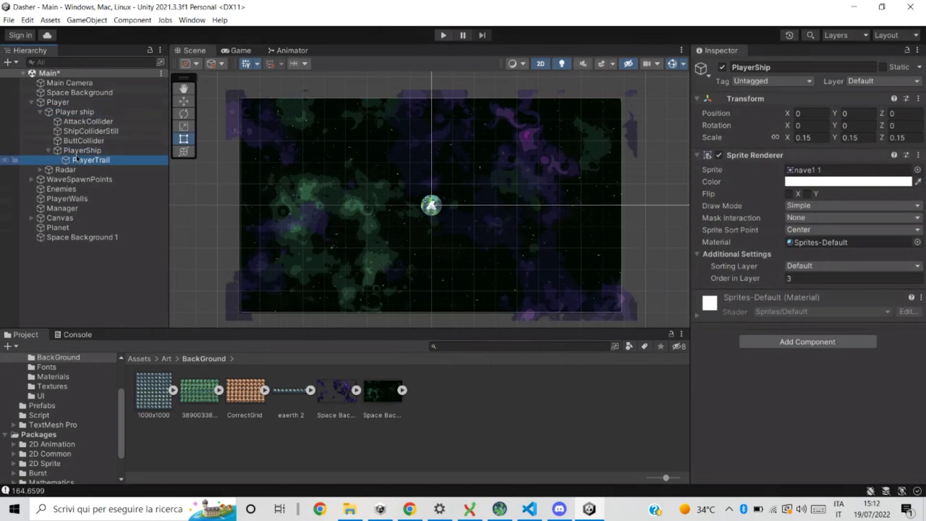
click(77, 111)
click(84, 121)
click(90, 160)
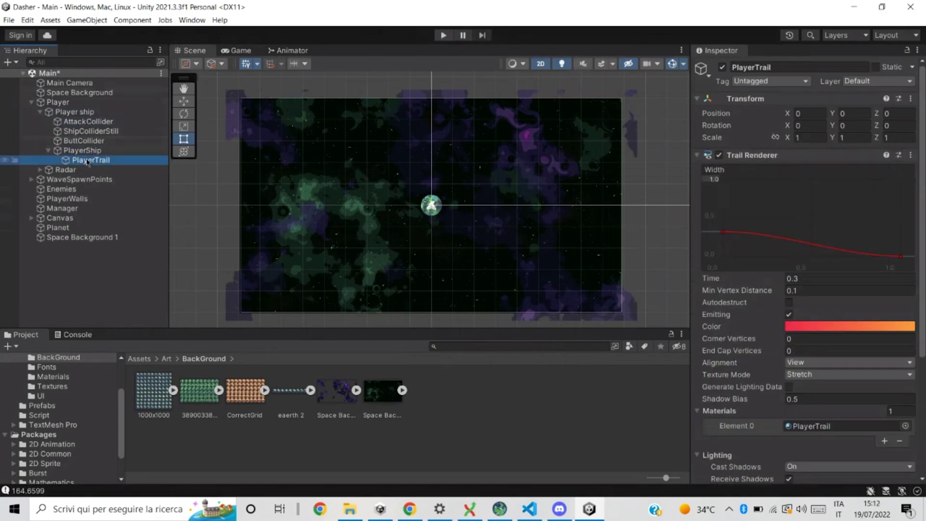
click(40, 170)
click(65, 179)
click(48, 179)
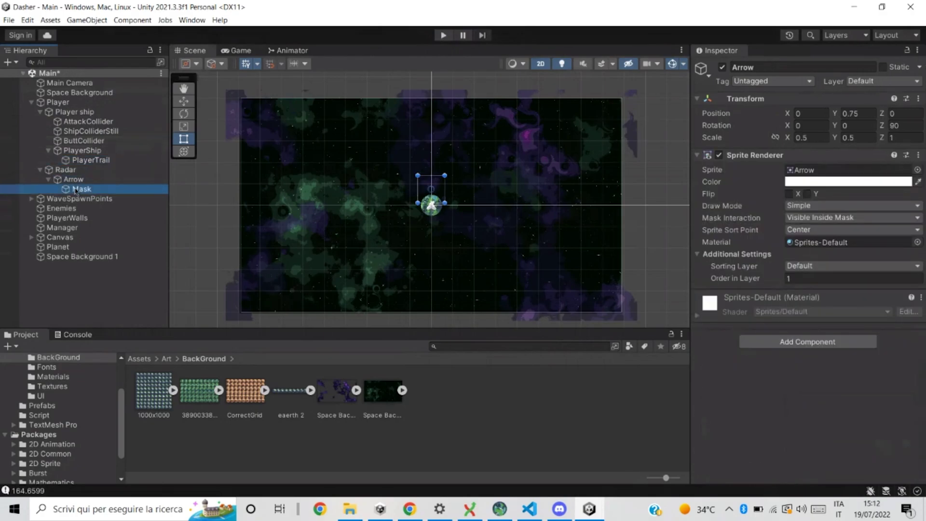
click(66, 169)
click(86, 102)
click(86, 93)
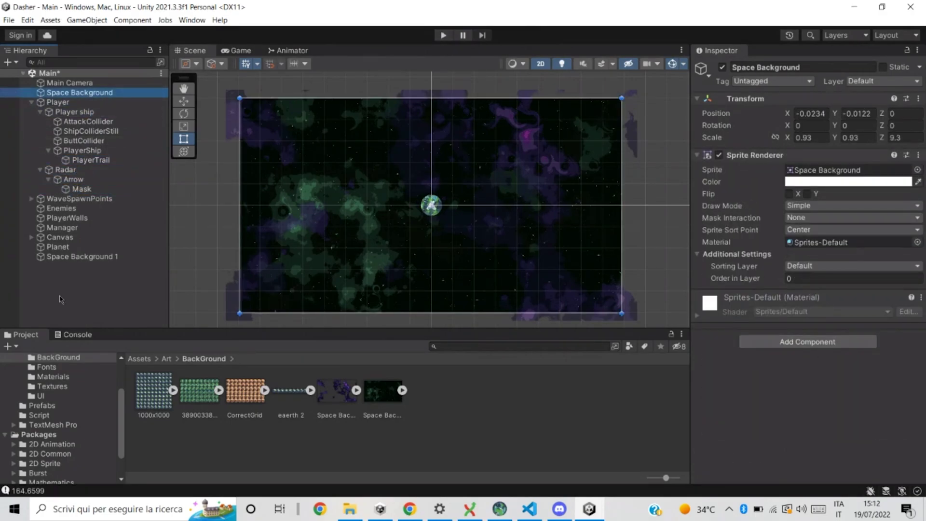
Set Space Background 1's Order in Layer to 5, run the game and hide the Statistics overlay.
click(82, 256)
click(787, 278)
click(441, 35)
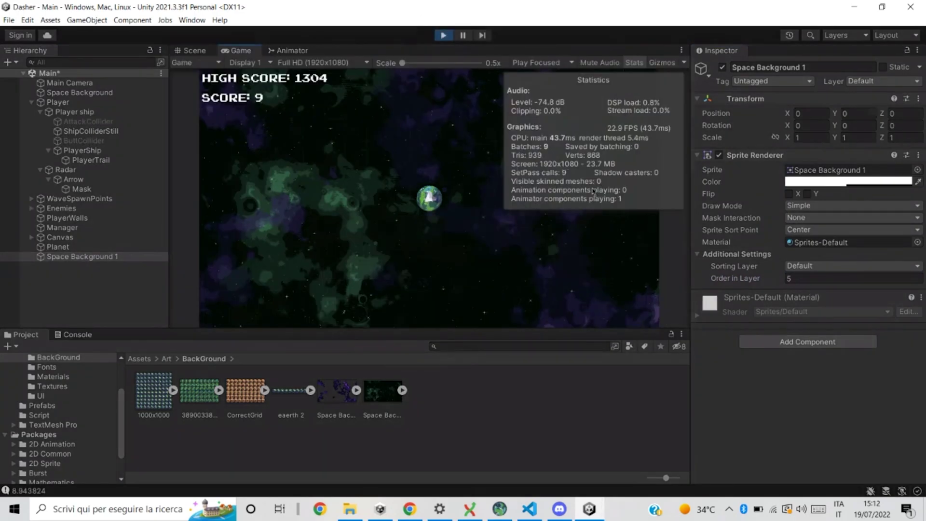
click(635, 62)
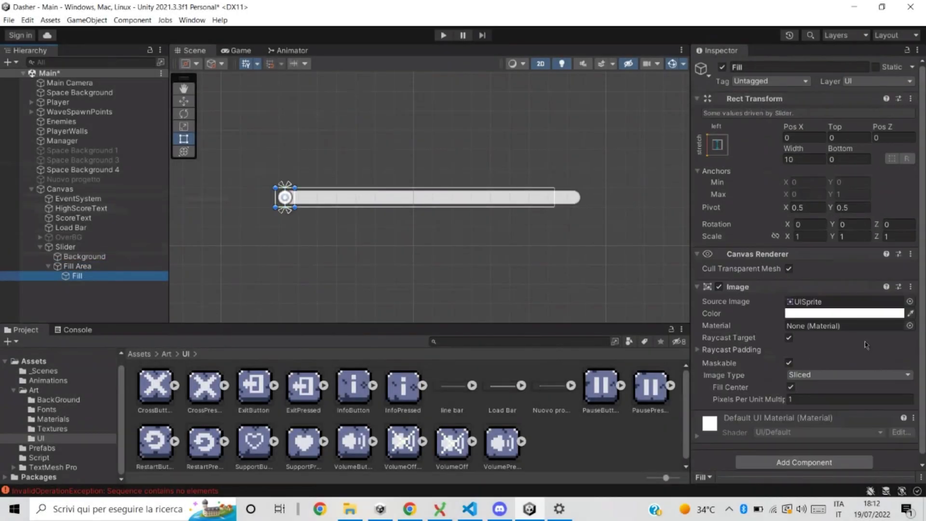
Set the slider Fill's Source Image to None and the Fill Area's Y scale to 0.5.
click(909, 301)
double_click(862, 288)
click(65, 266)
click(63, 258)
click(66, 266)
mouse_move(835, 225)
mouse_down()
mouse_move(858, 226)
mouse_move(833, 225)
mouse_up()
click(849, 223)
text(0.5)
click(112, 257)
key(Down)
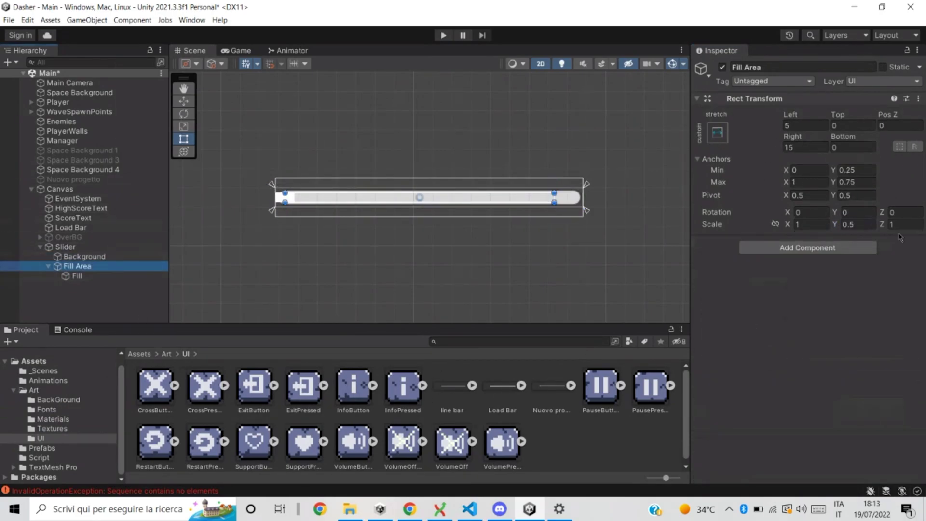
key(Down)
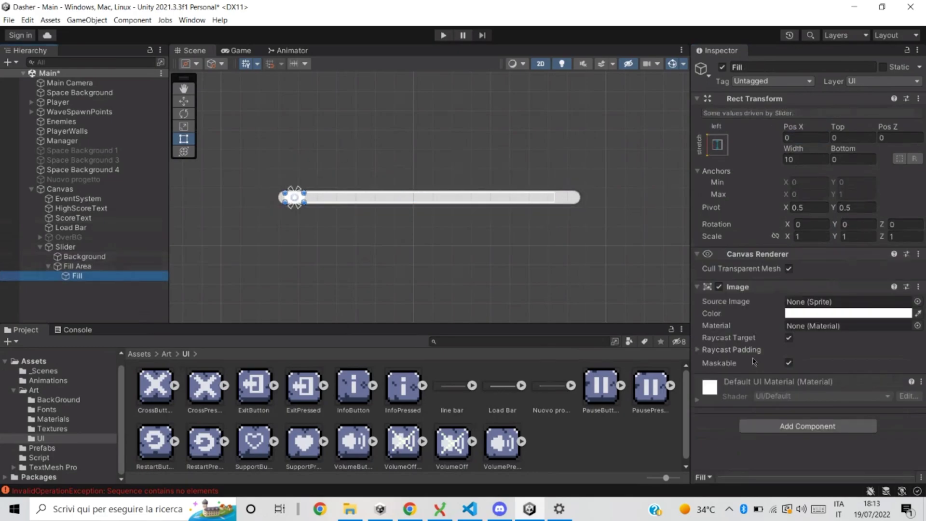
Try an X scale of 4 on the slider's Background and undo the further scale adjustment.
key(Up)
key(Up)
drag(806, 301, 809, 290)
click(809, 224)
text(4)
key(Tab)
text(4)
drag(787, 224, 741, 227)
key(ctrl+z)
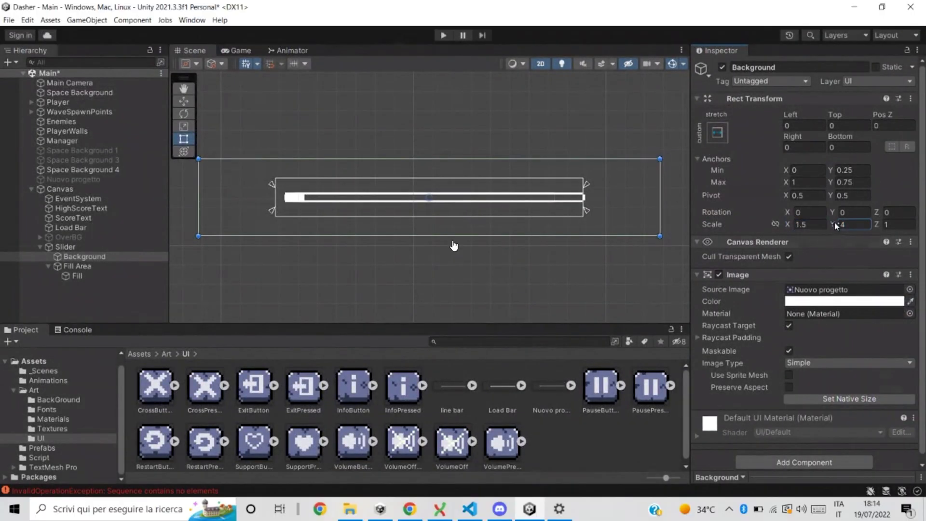
Adjust the slider Background's X and Y scale so its frame surrounds the fill area.
drag(835, 225, 898, 230)
click(803, 222)
key(BackSpace)
text(55)
click(60, 188)
click(84, 256)
Set the Fill Area's Right offset to 0 and raise the slider's value to its maximum to test the fit.
click(77, 266)
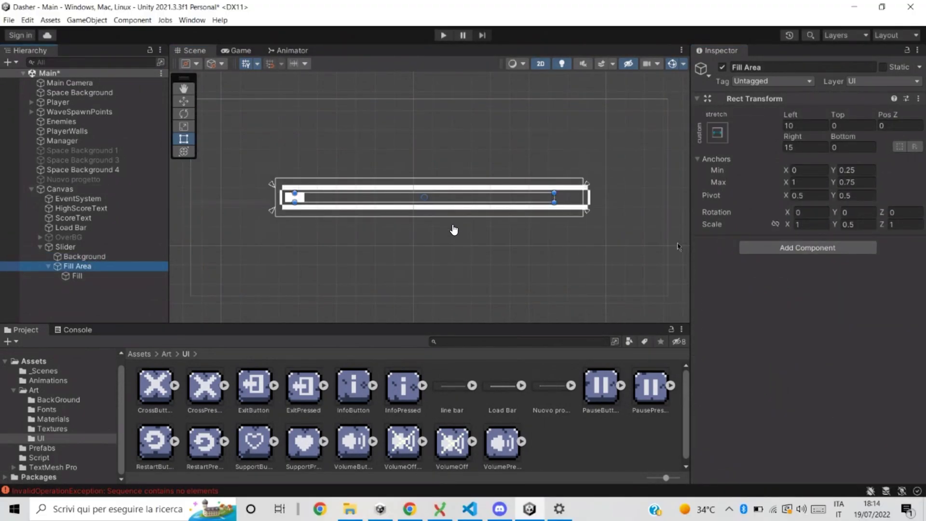
click(791, 149)
key(BackSpace)
key(BackSpace)
text(0)
click(120, 256)
click(98, 249)
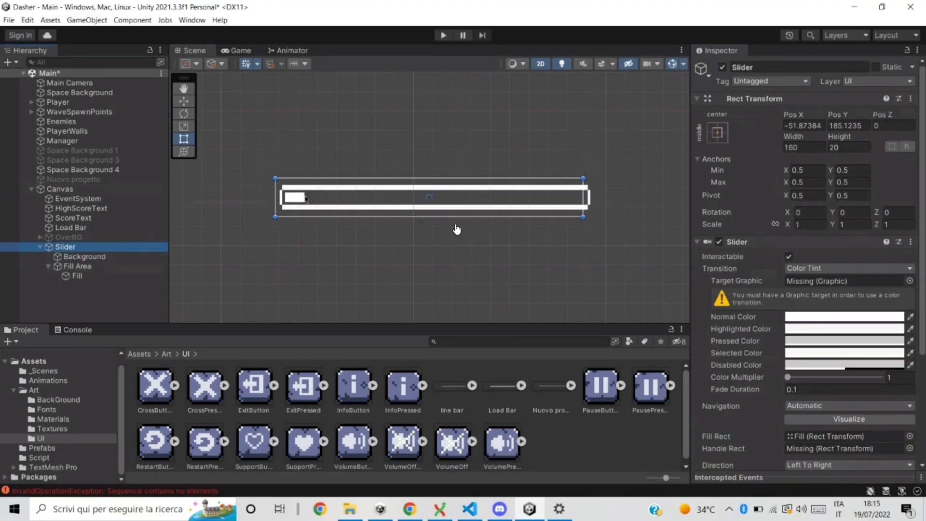
scroll(884, 354, down, 5)
drag(789, 365, 903, 367)
Set the Fill Area's Right offset to 4 and lower the slider's value to its minimum.
click(82, 266)
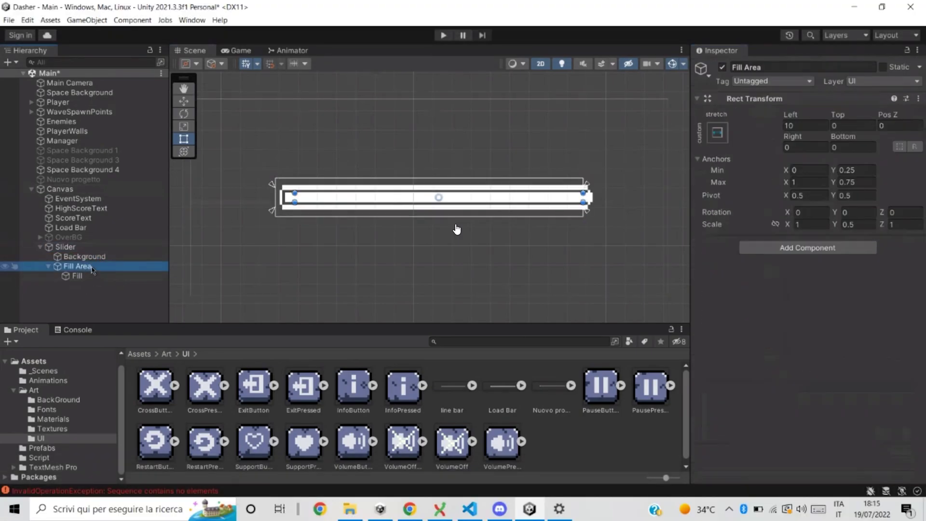
drag(797, 140, 805, 141)
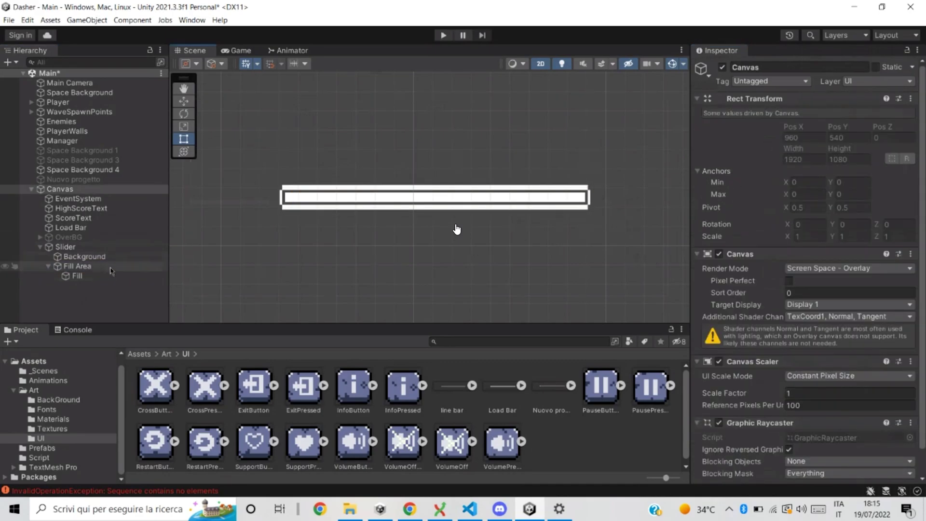
click(105, 249)
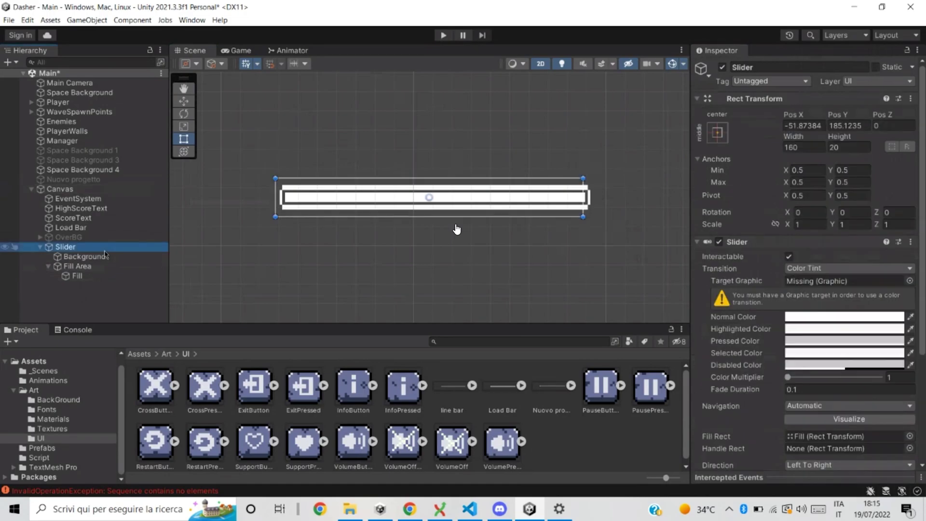
scroll(844, 290, down, 5)
drag(879, 364, 724, 380)
Try a width of 1 on the slider's Fill and test it at the slider's minimum value.
click(121, 266)
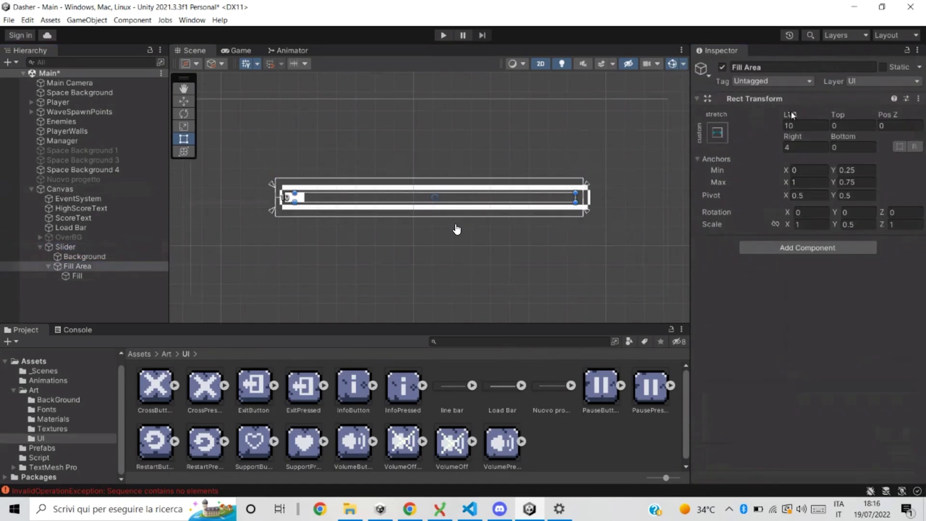
click(48, 276)
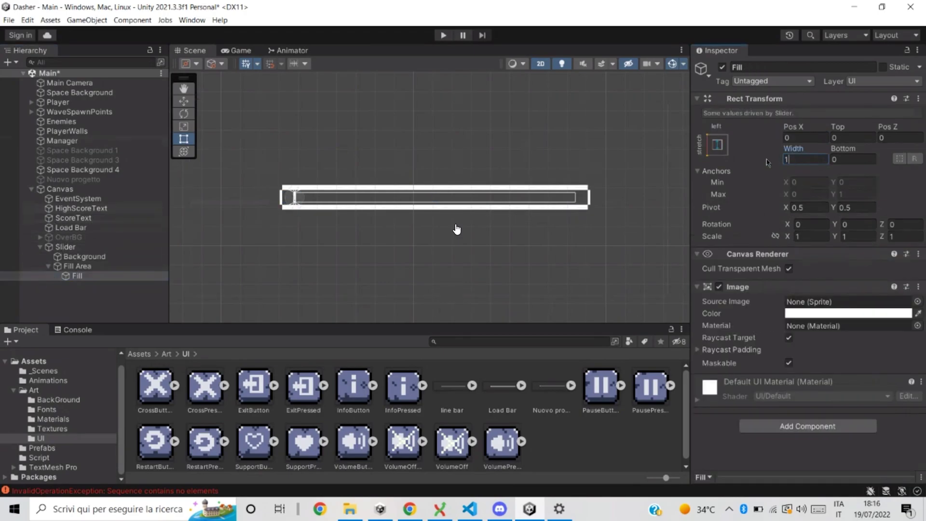
click(65, 247)
scroll(804, 284, down, 3)
drag(788, 415, 665, 444)
click(333, 198)
click(783, 159)
Raise the slider's value to test the fill, and reduce the Fill Area's Left offset.
click(127, 247)
scroll(804, 284, down, 3)
mouse_move(788, 446)
mouse_down()
mouse_move(880, 447)
mouse_move(788, 447)
mouse_up()
drag(789, 447, 880, 446)
click(77, 266)
drag(795, 115, 772, 112)
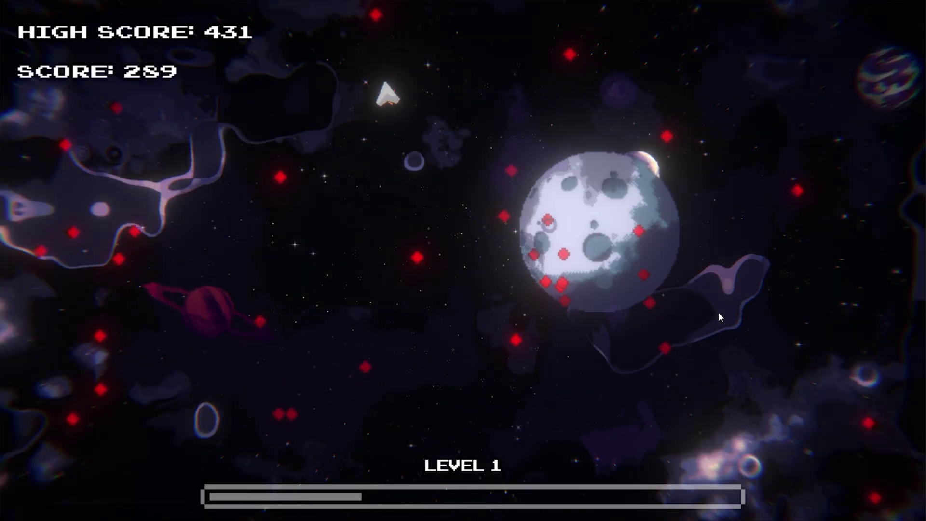
Playtest level 1, steering the ship around the red enemies and moon while the progress bar fills.
key(s)
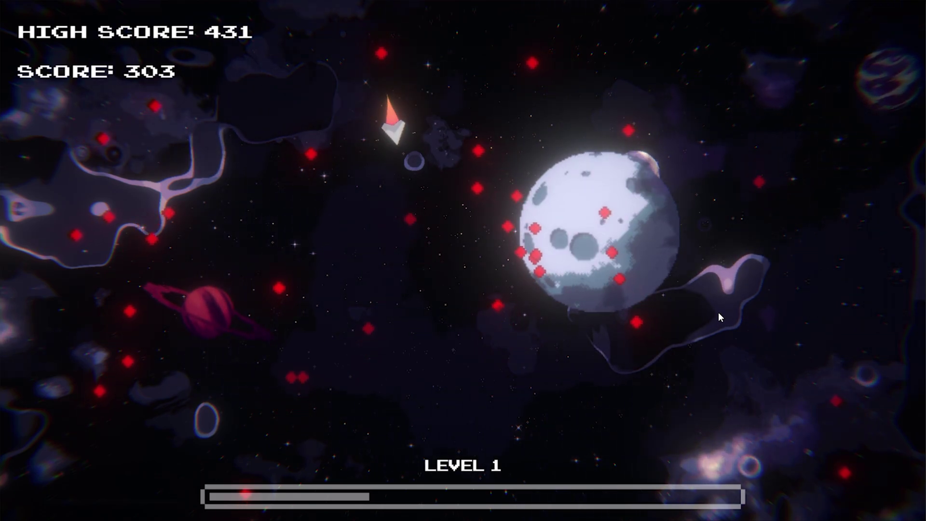
key(d)
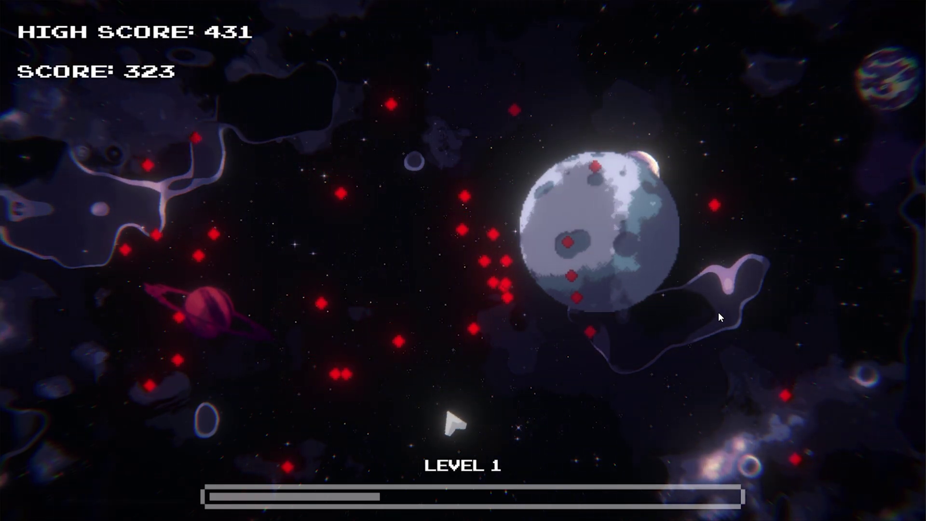
key(space)
key(w)
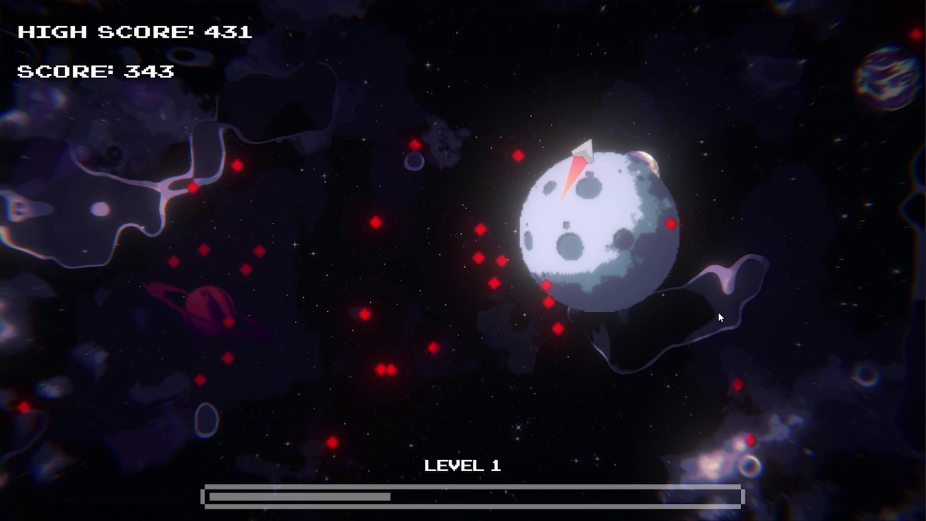
key(d)
key(Right)
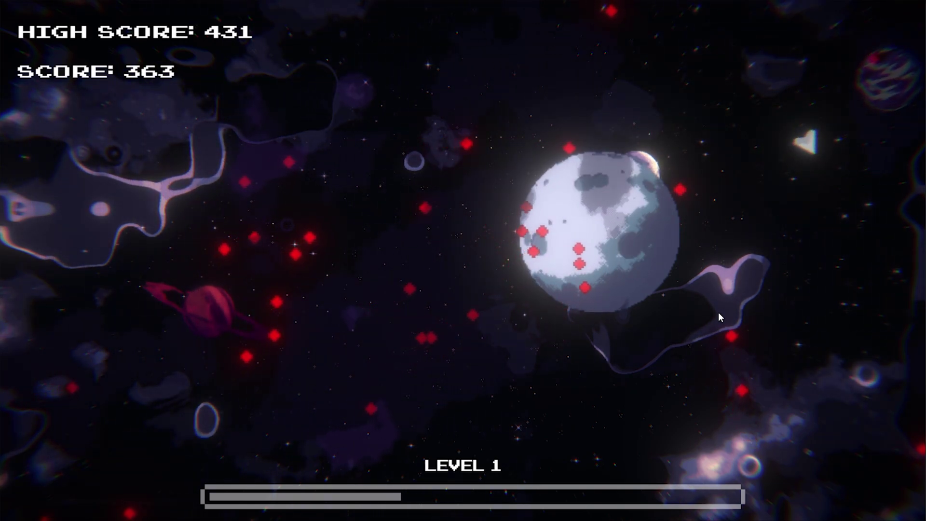
key(Left)
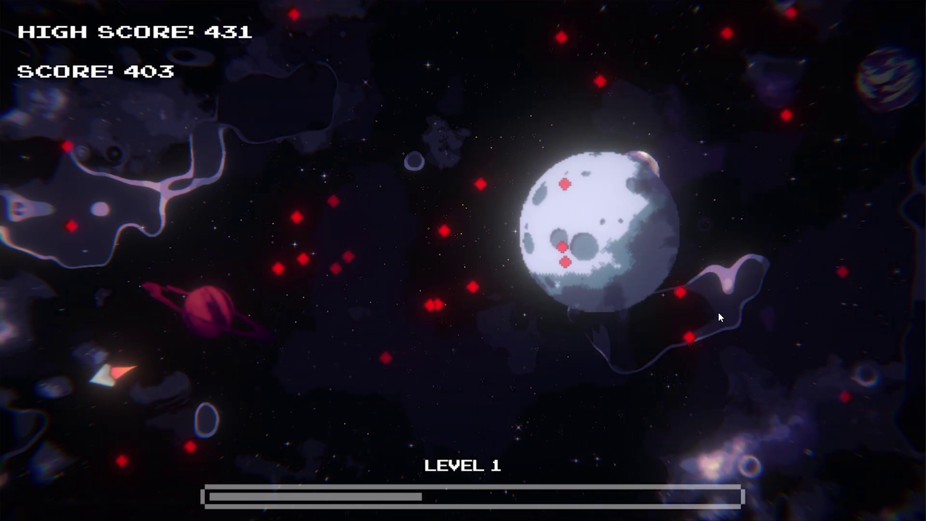
key(Right)
key(Right)
key(Up)
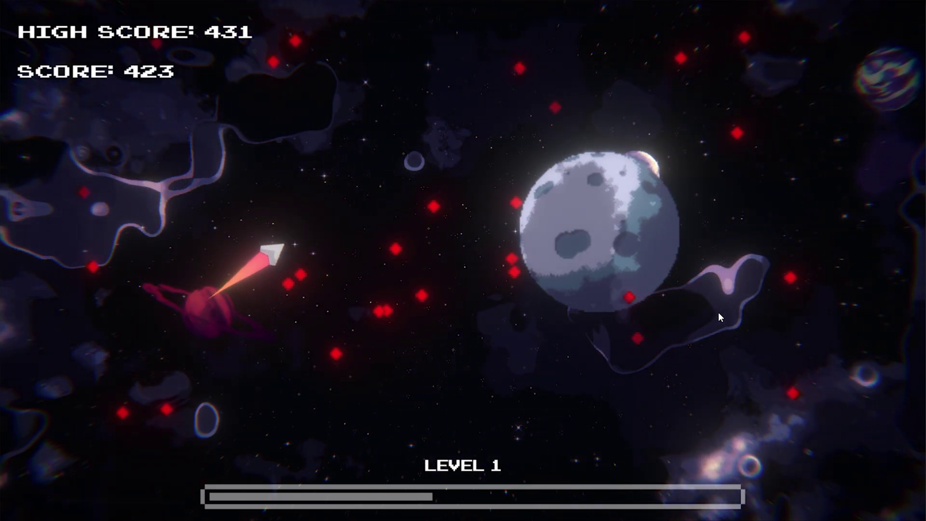
key(Up)
key(Right)
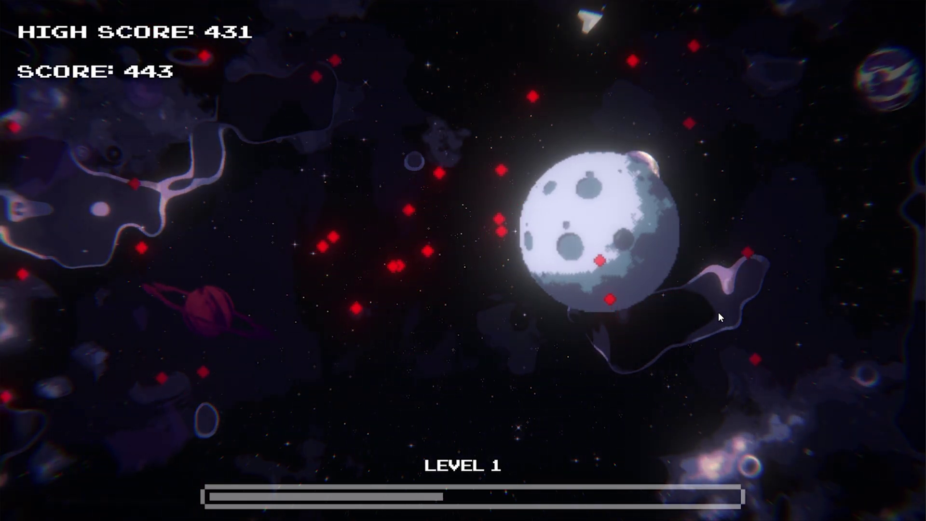
key(Up)
key(Up)
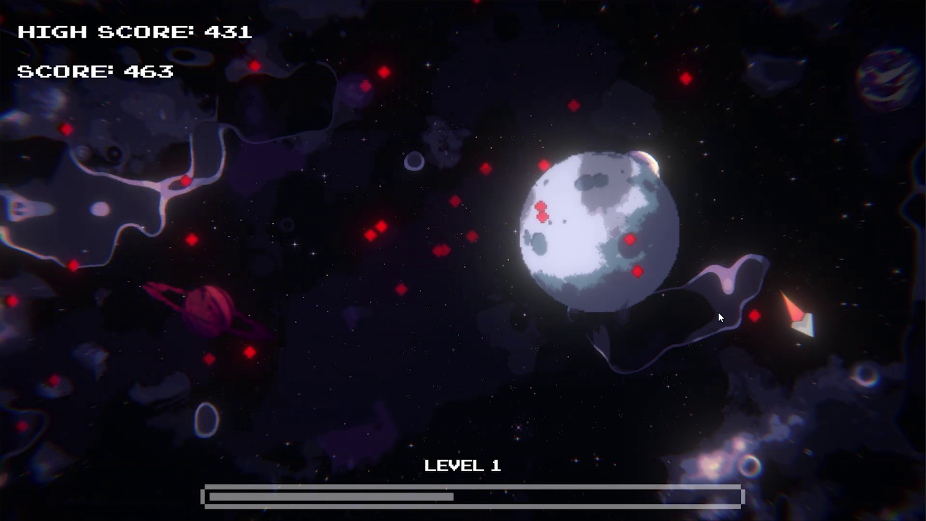
key(Right)
key(Up)
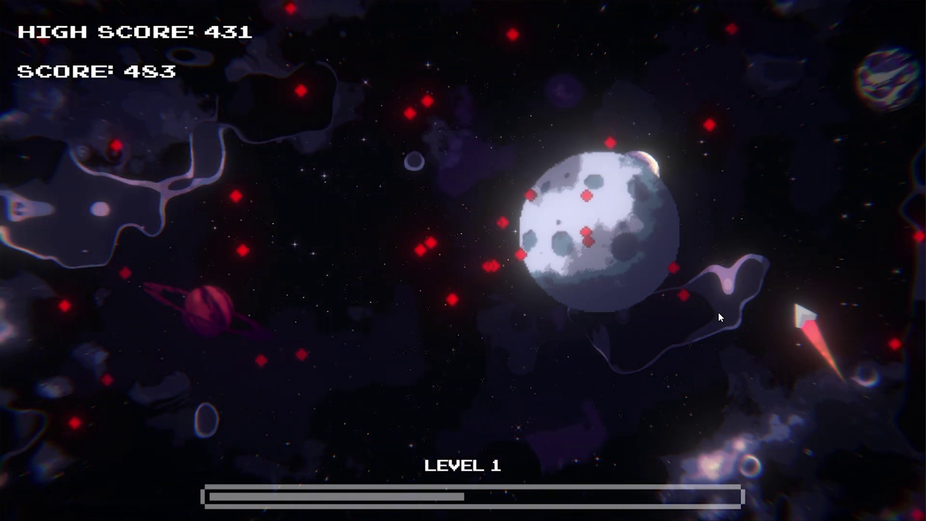